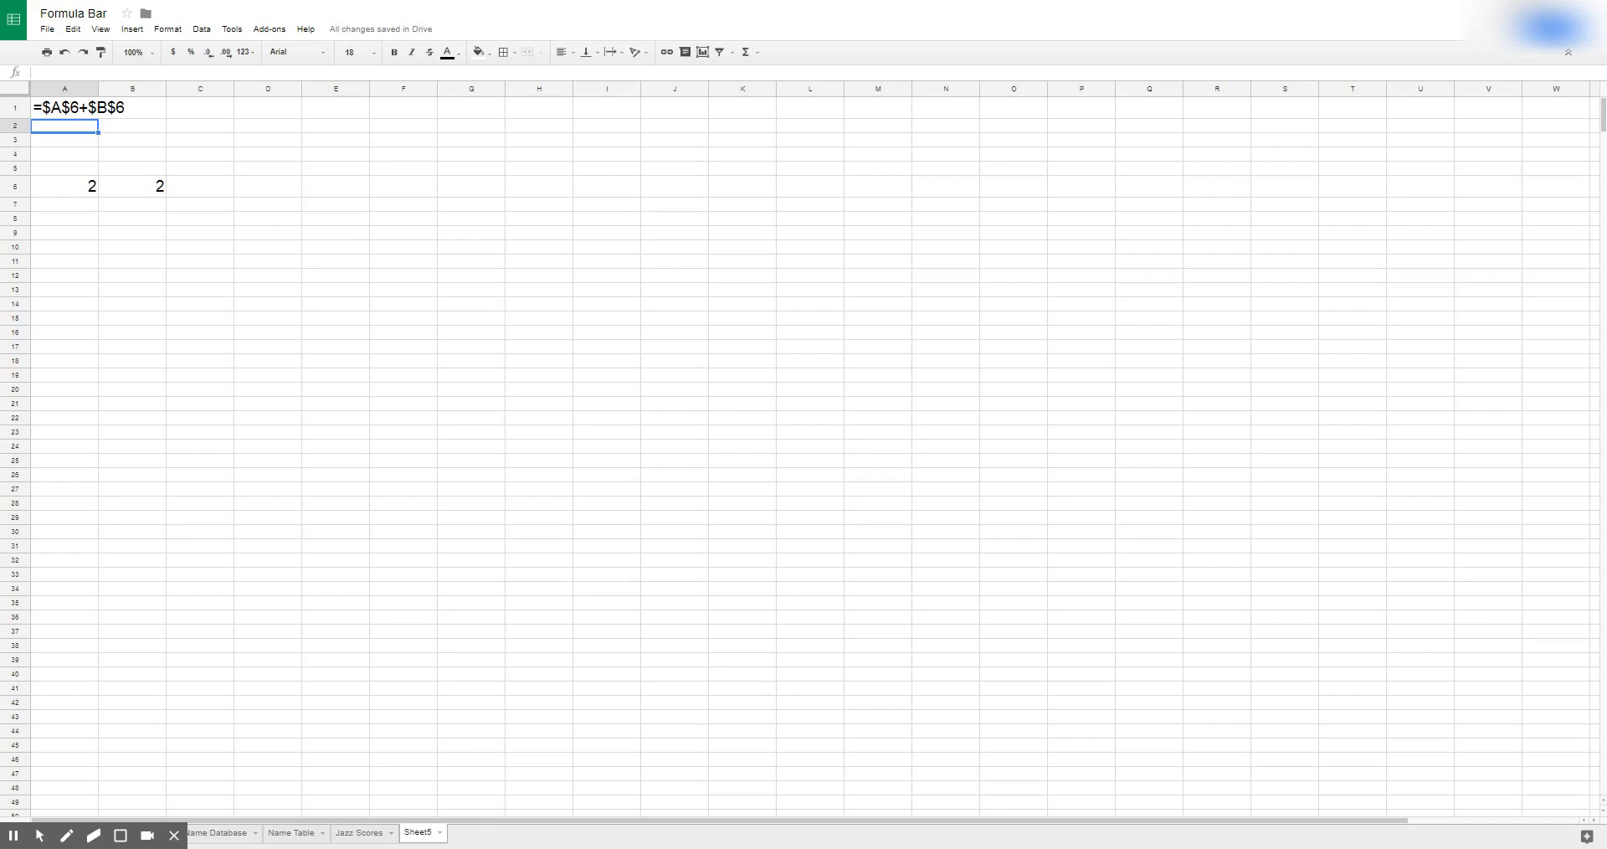
Enter the formula =A6+B6 in cell A2, picking both references from the sheet.
type("=")
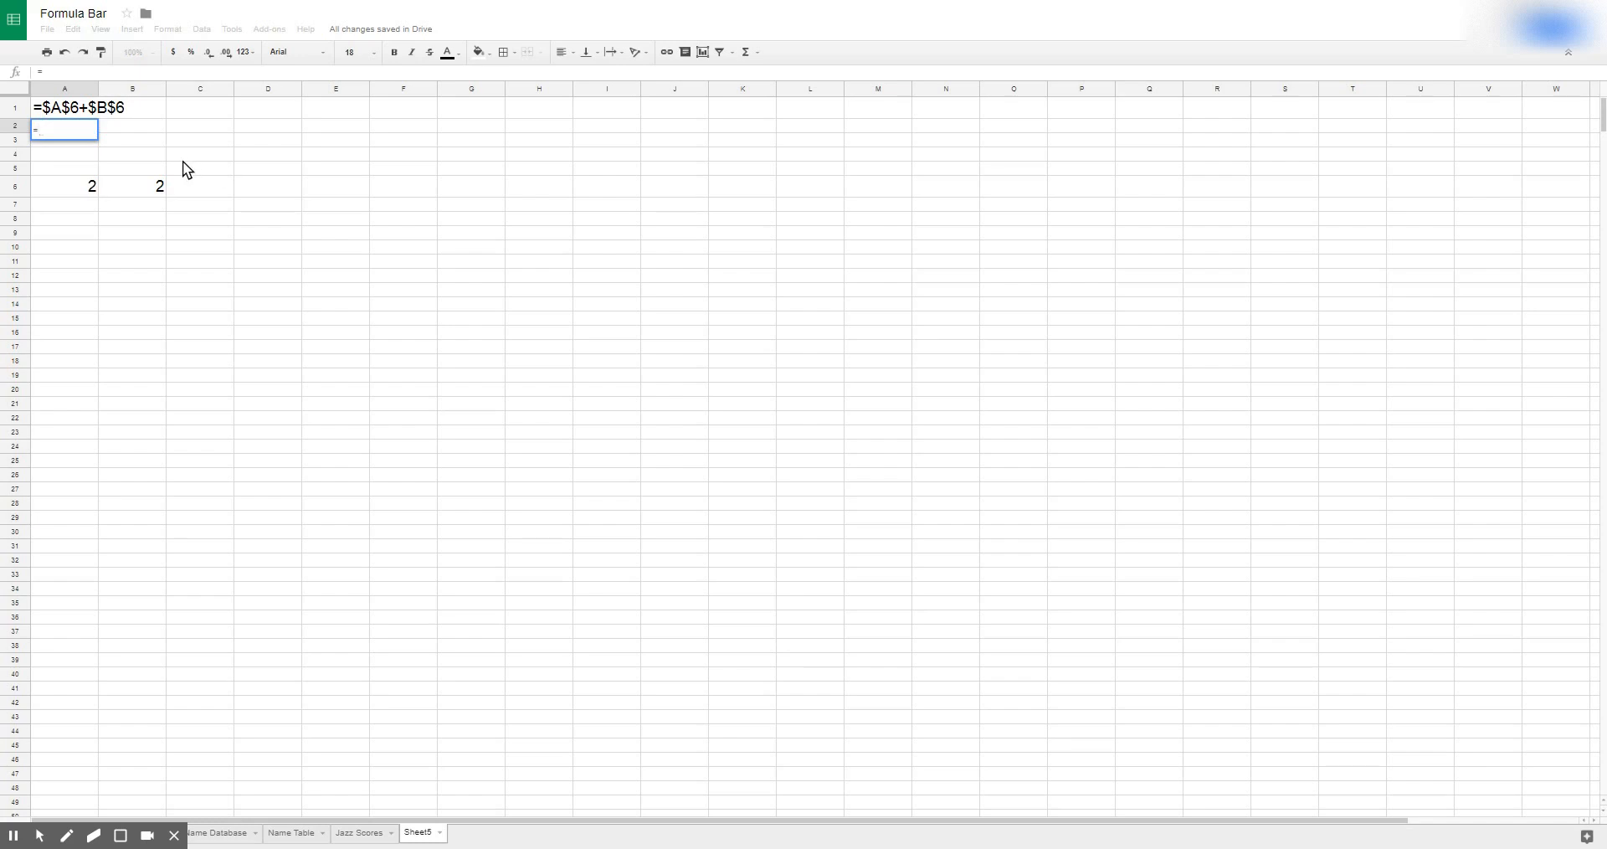
left_click(82, 189)
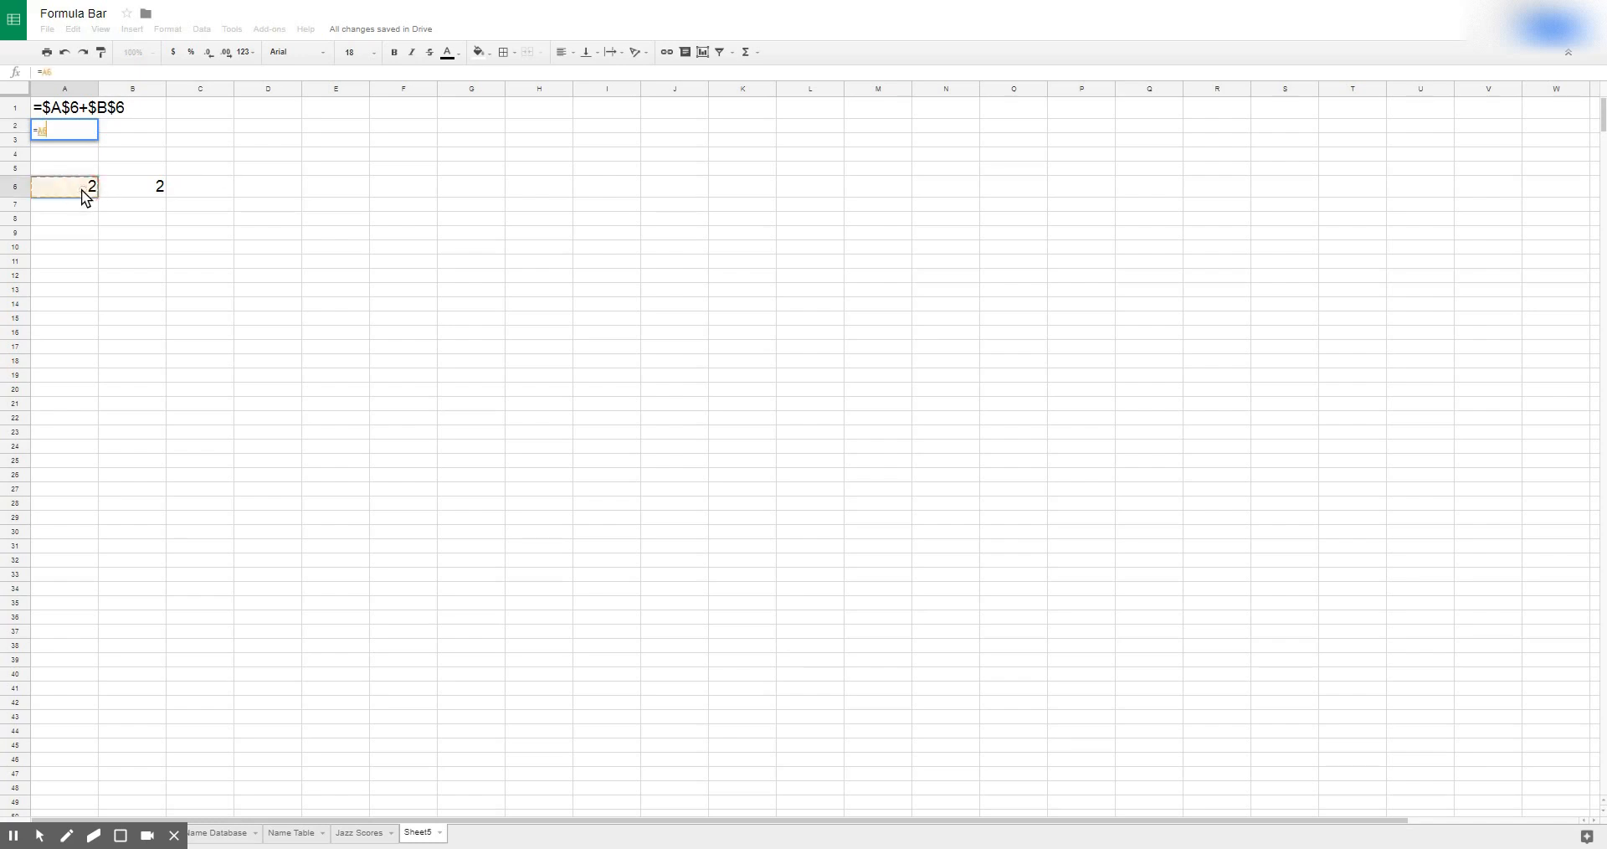
type("+")
left_click(127, 181)
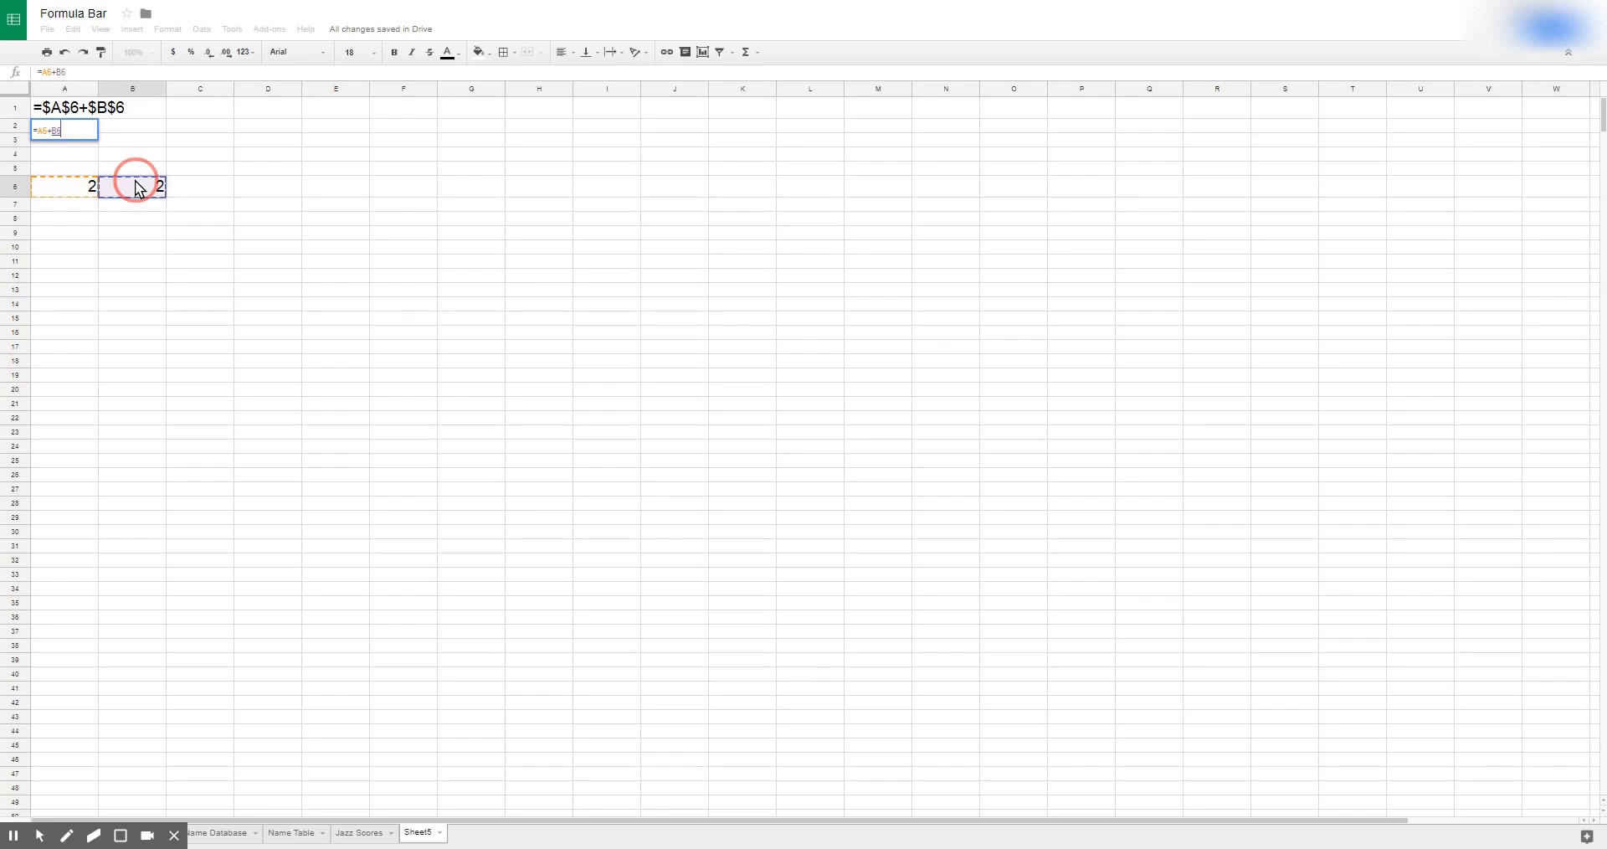
key("Return")
Copy the relative-reference sum formula from cell A2 into cell B2.
key("Up")
key("ctrl+c")
key("Right")
key("ctrl+v")
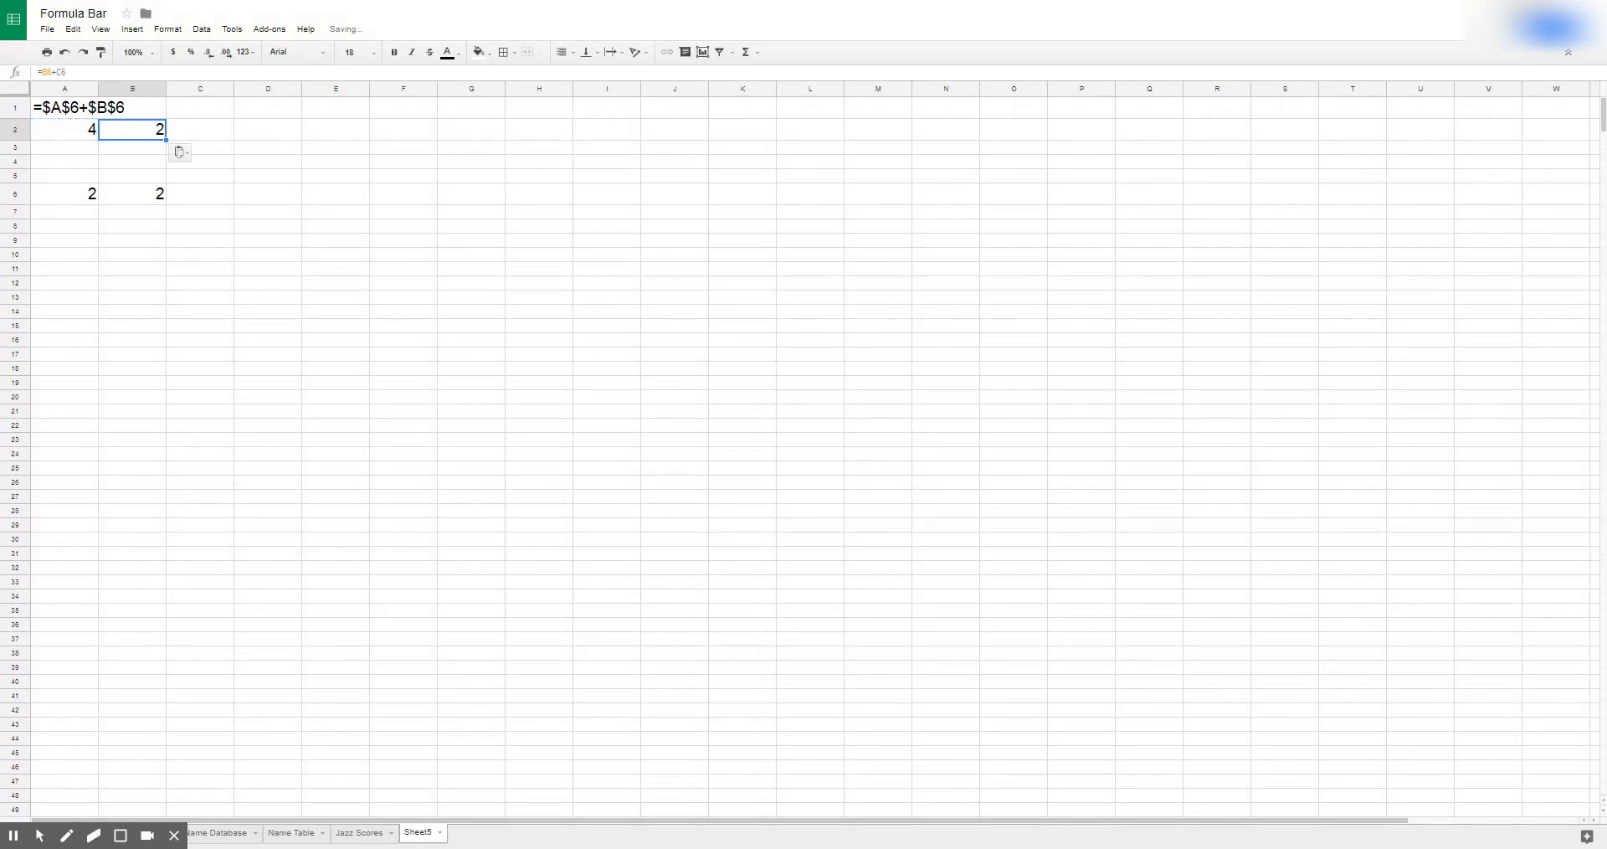
Compare the cell references used by the formulas in B2 and A2.
left_click(50, 73)
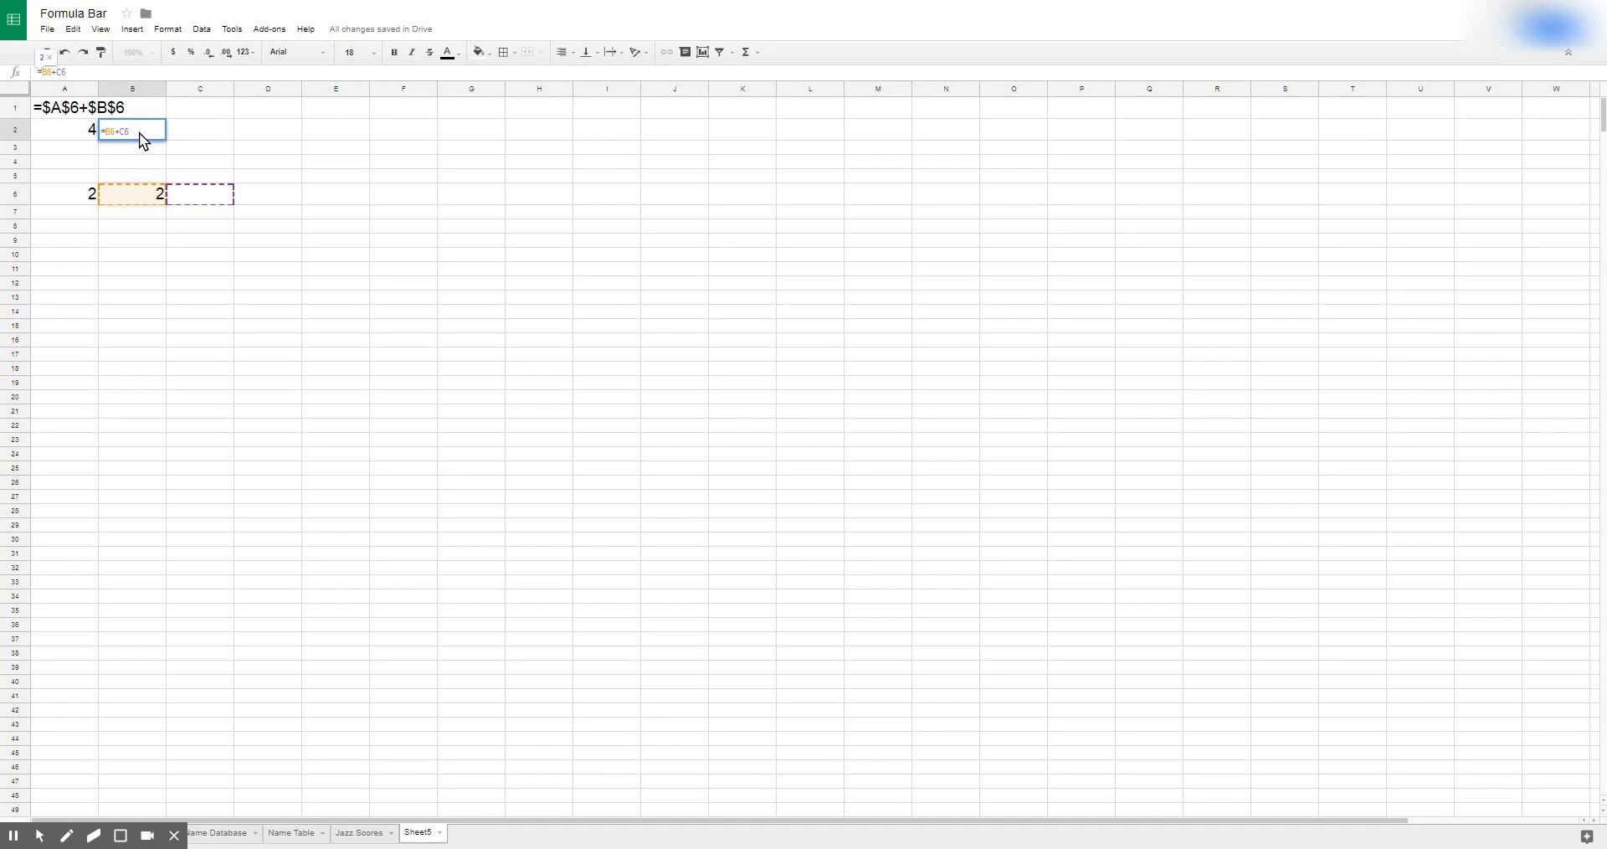
key("Return")
left_click(85, 134)
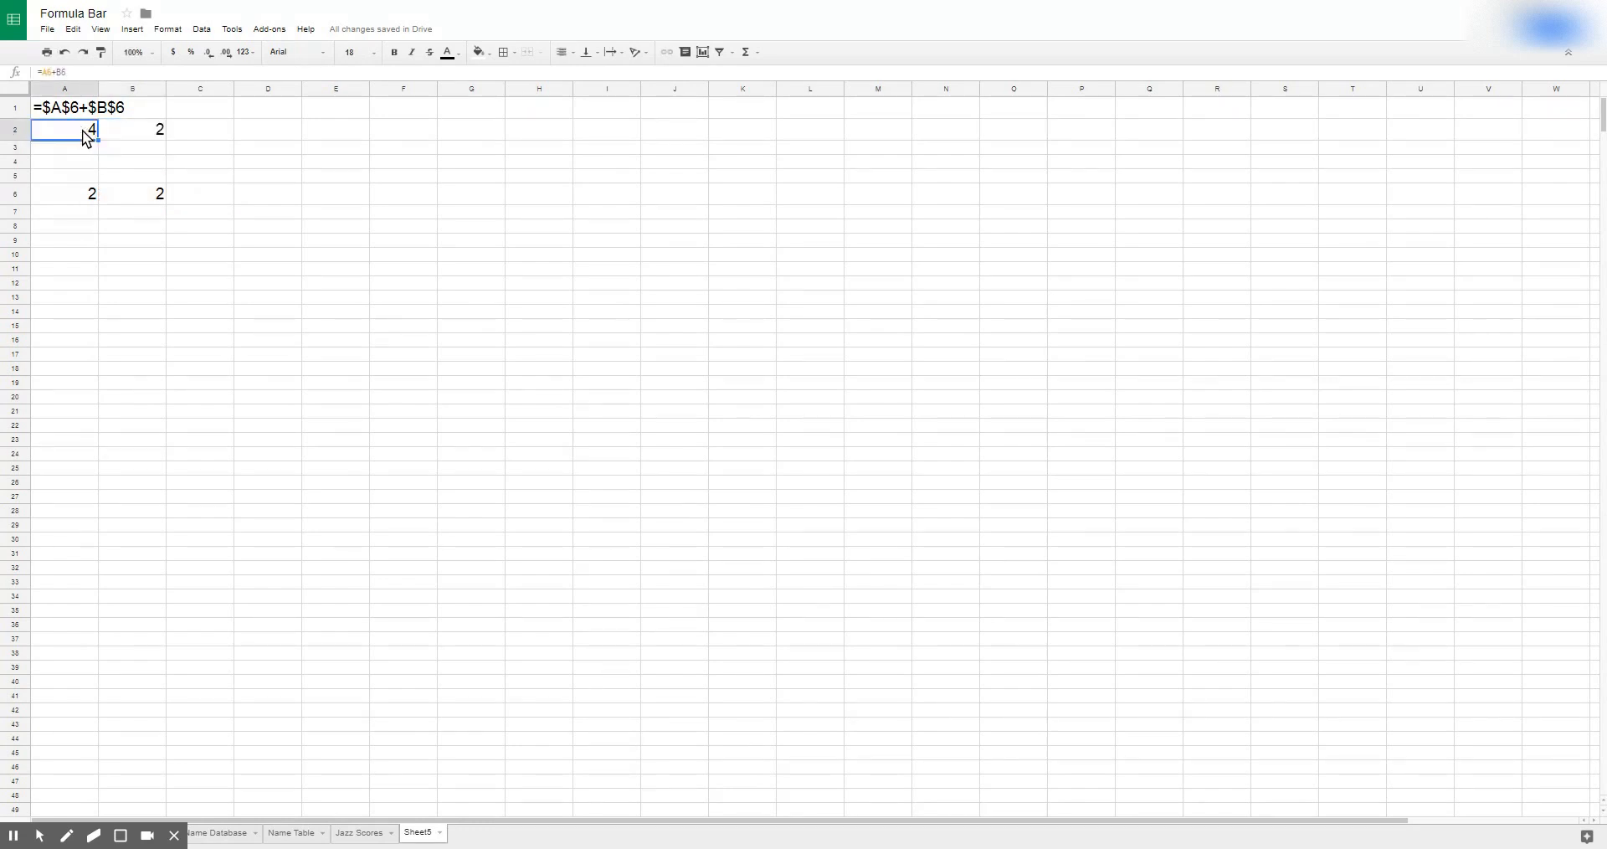
left_click(59, 74)
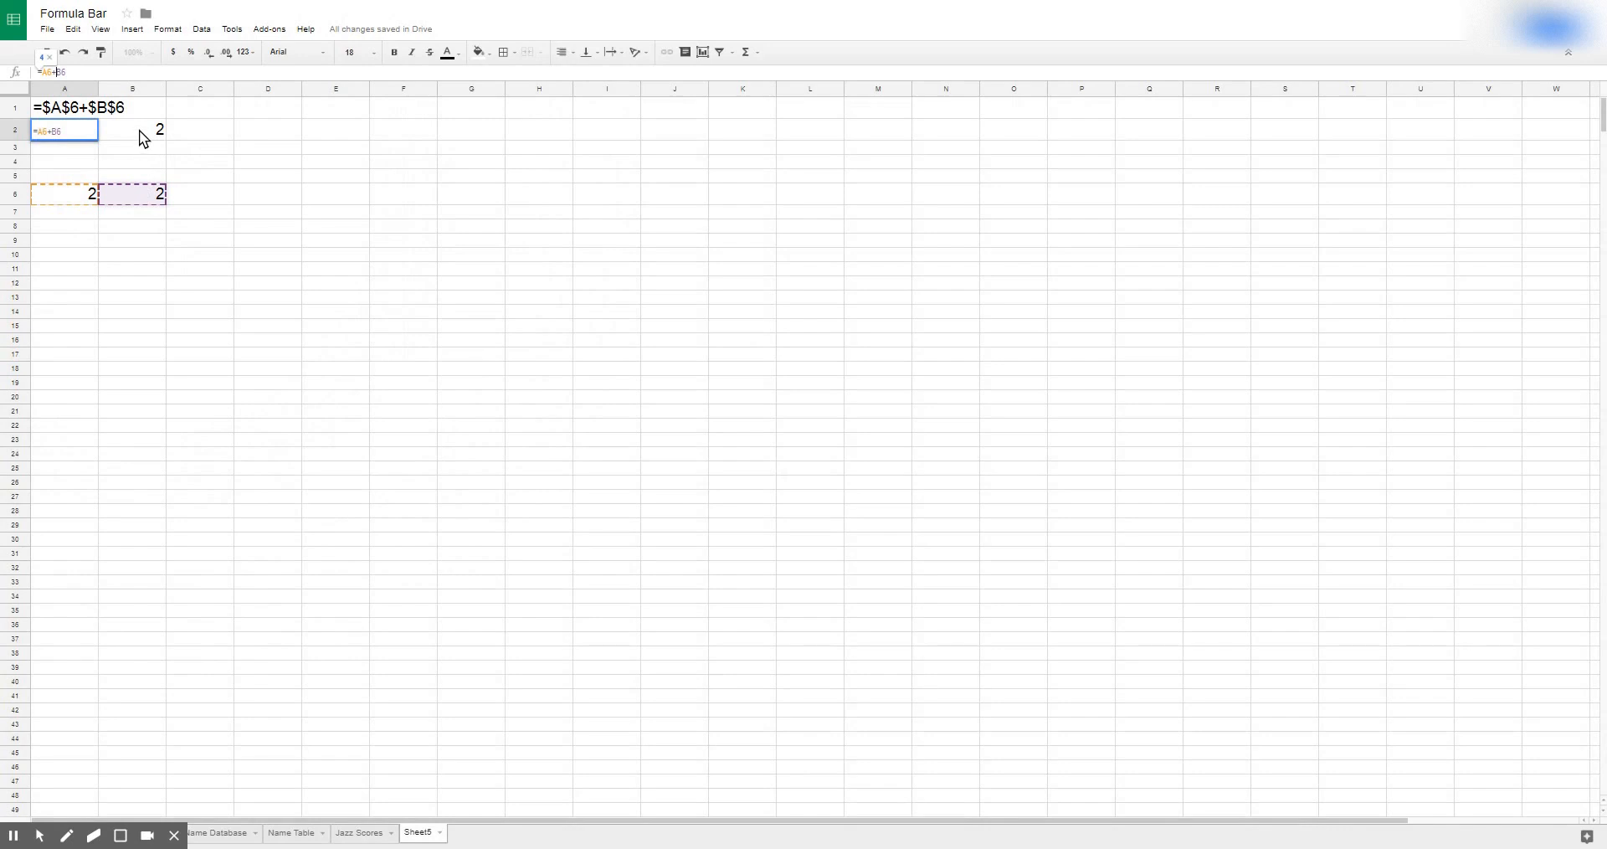
left_click(143, 134)
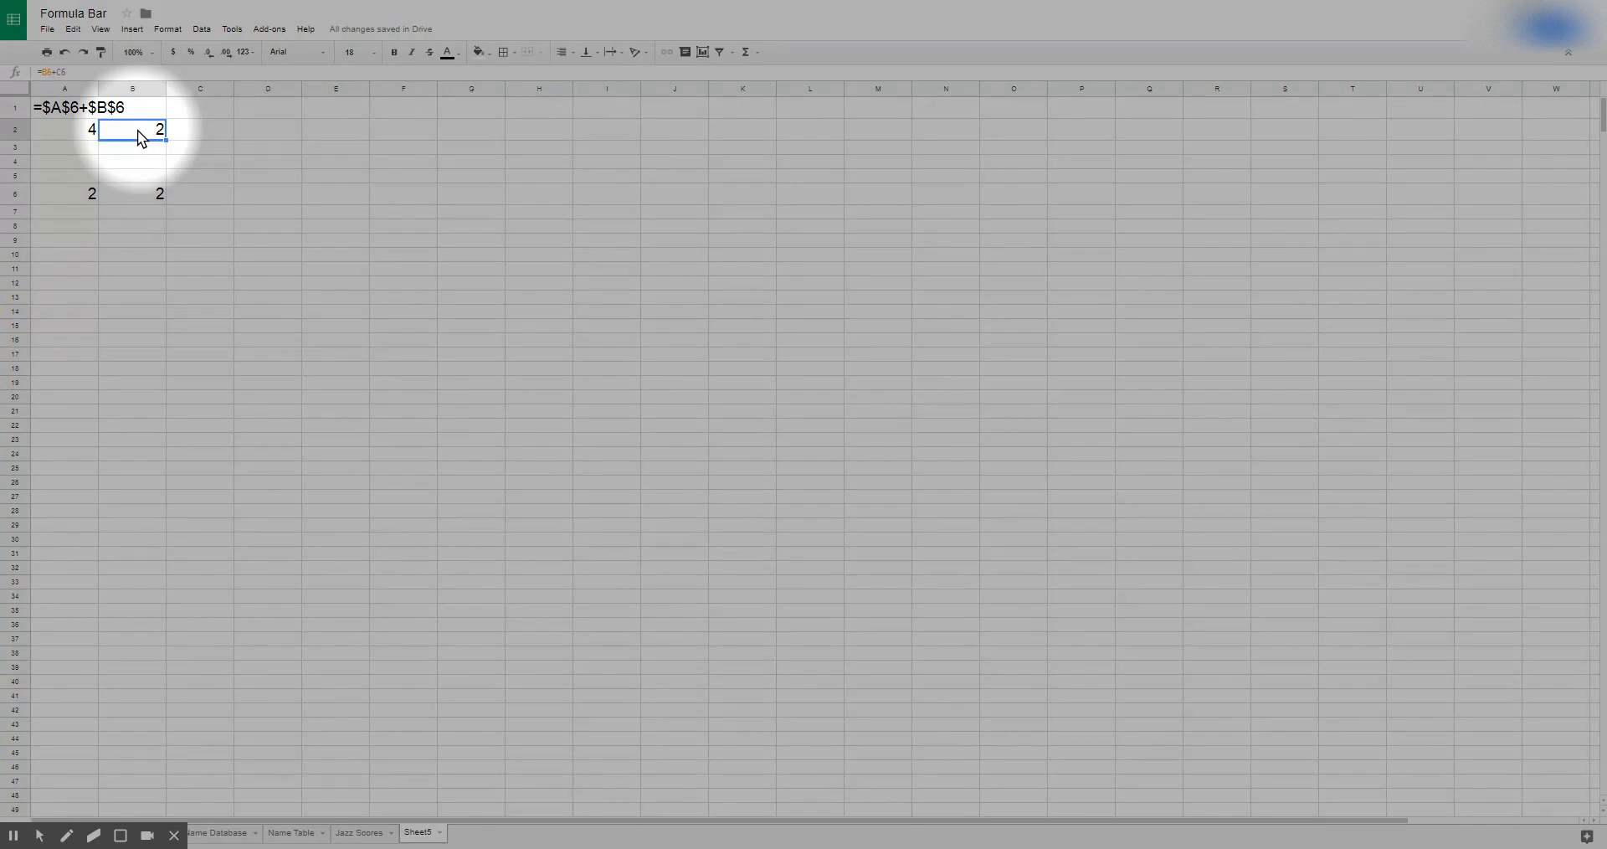
left_click(52, 70)
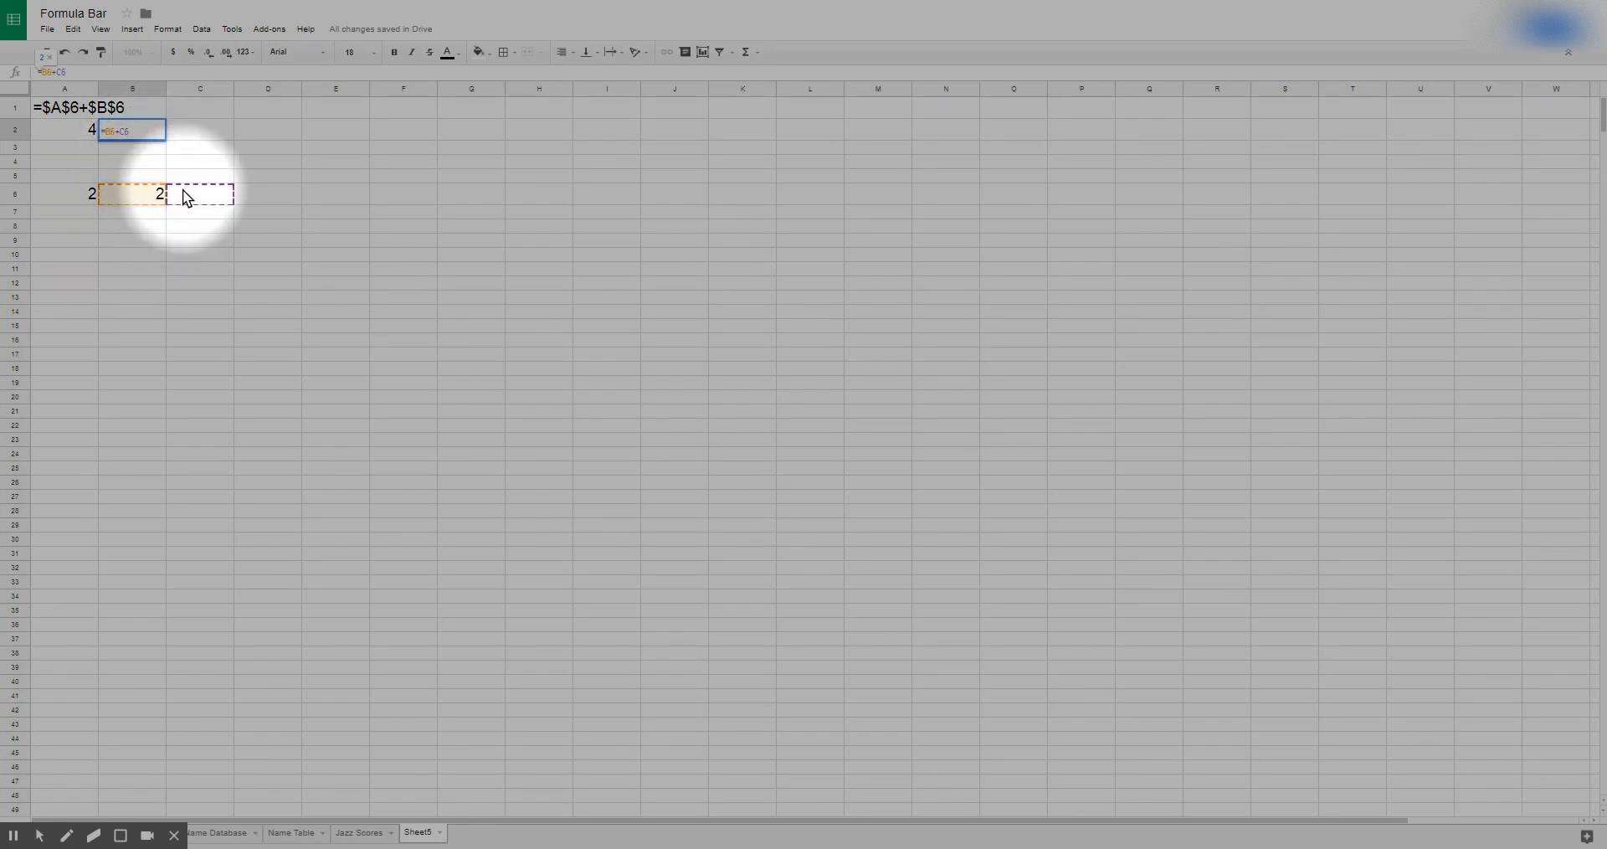
key("Return")
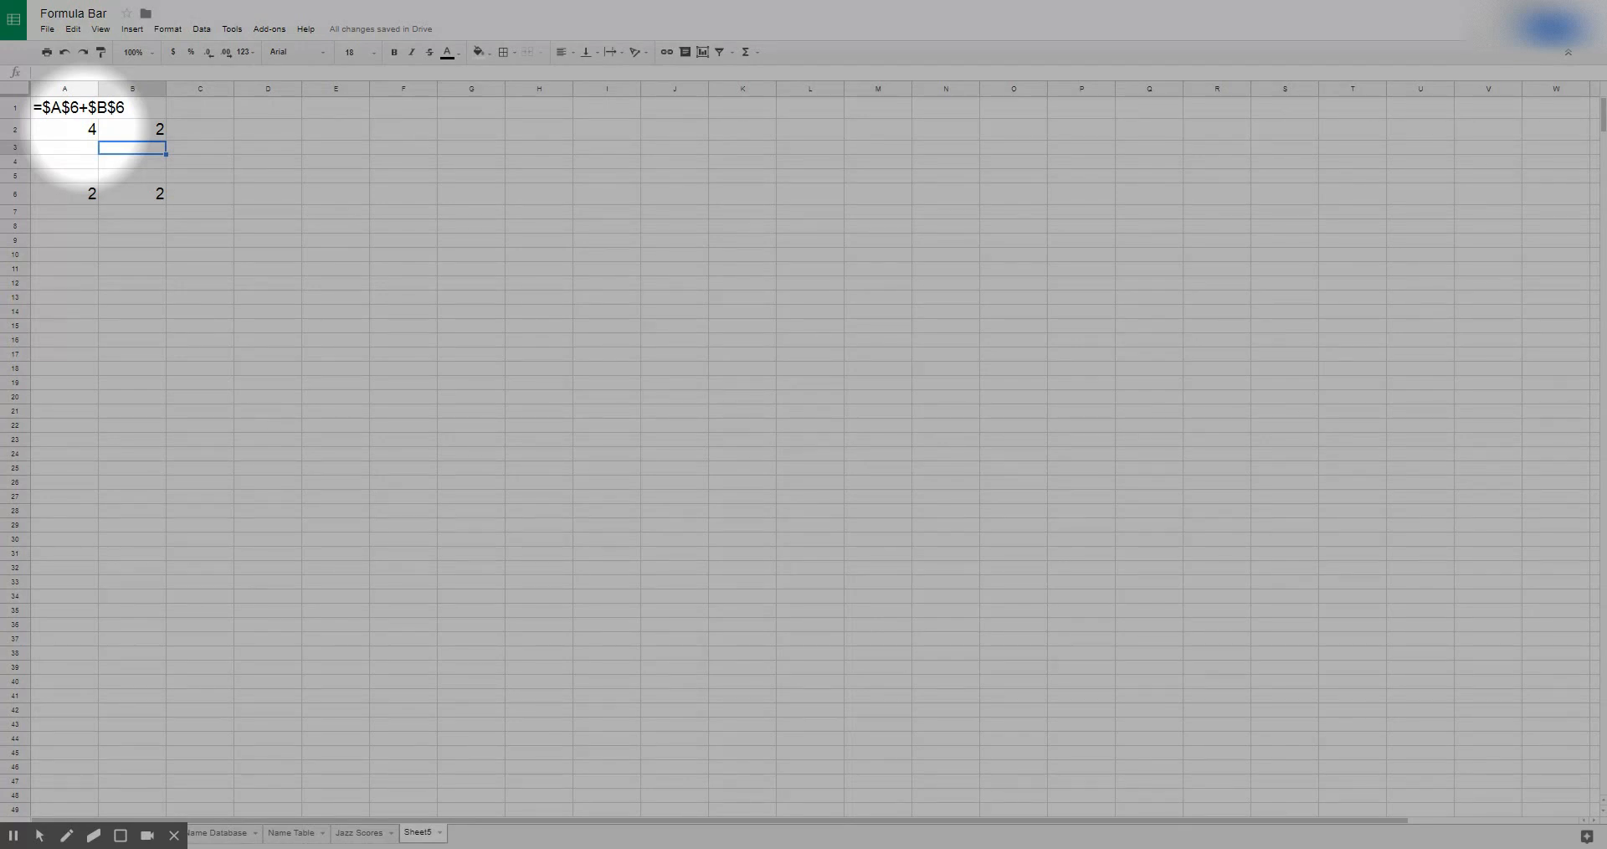
Lock only the column of the first reference in A2, making the formula =$A6+B6.
left_click(71, 131)
left_click(46, 77)
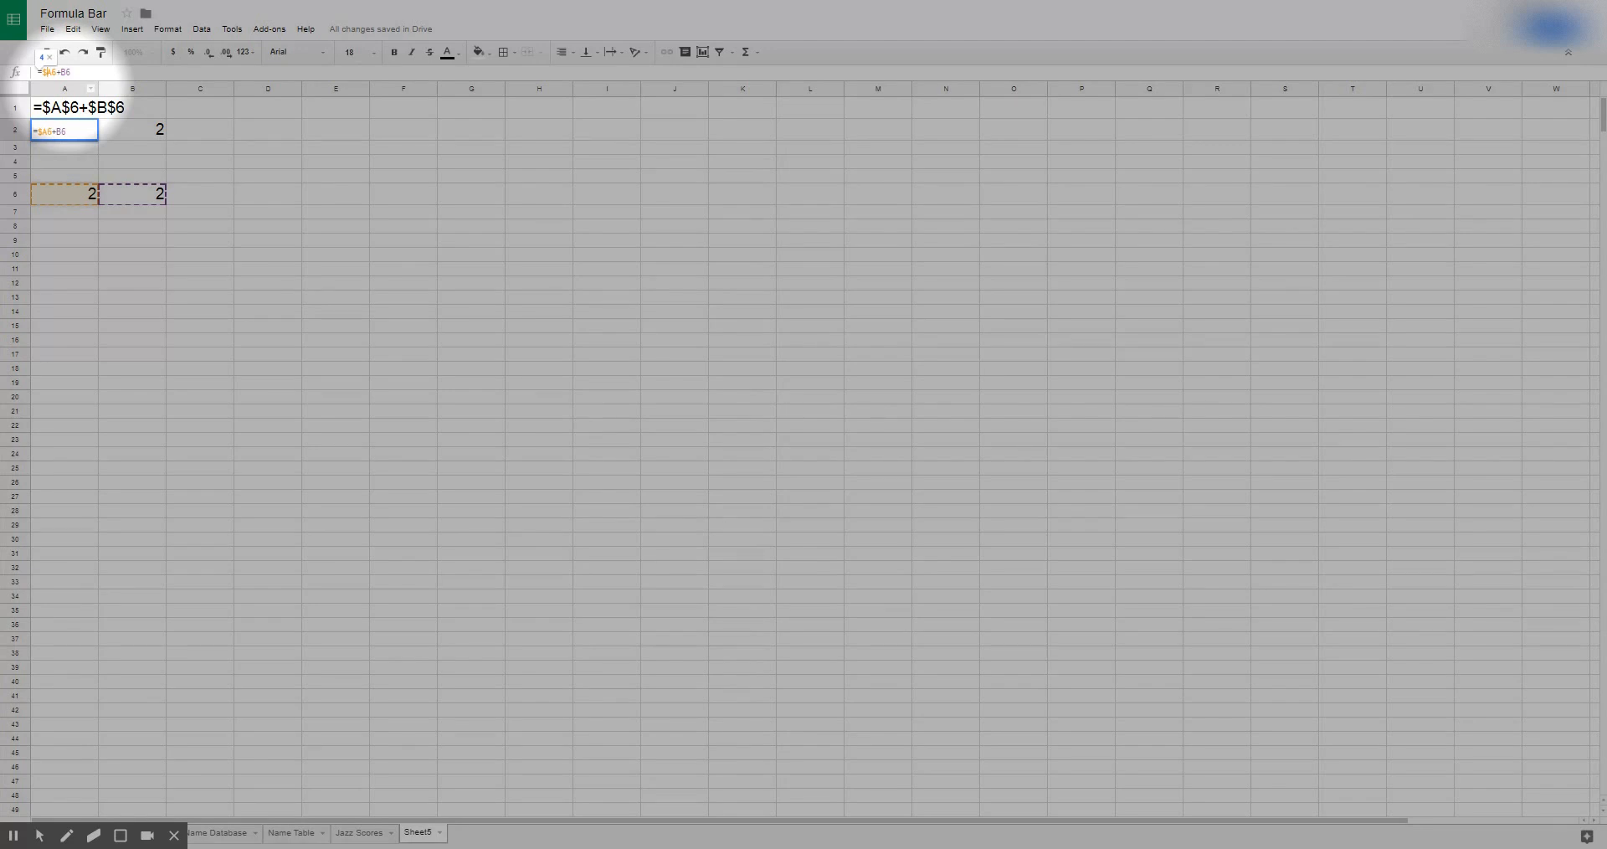
key("Return")
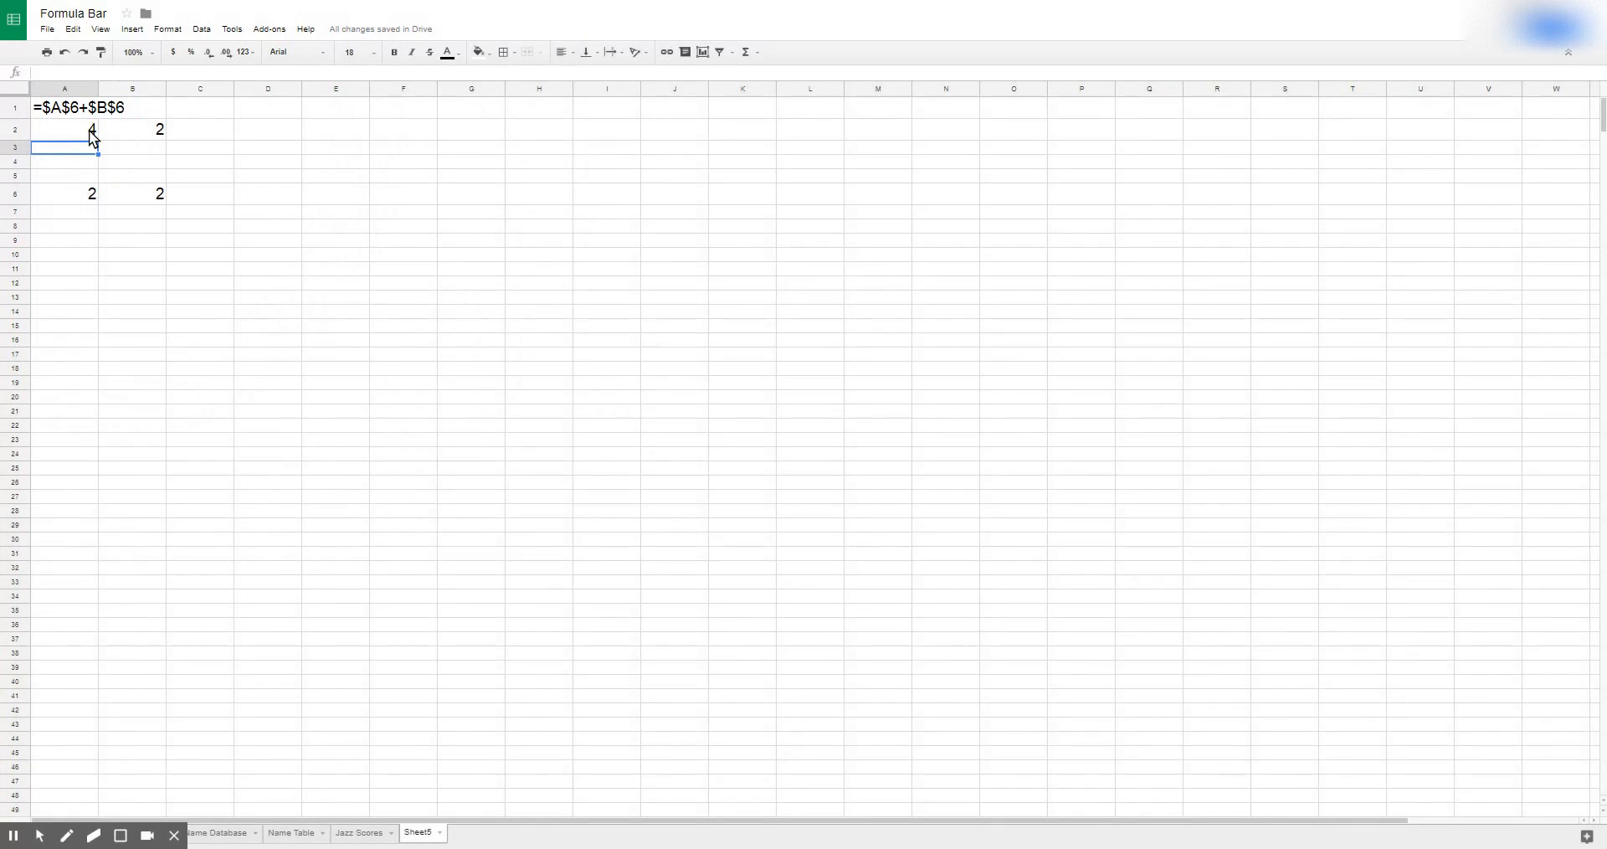
Copy the A2 formula with the single locked column over cell B2 and check which cells it references.
left_click(92, 130)
key("ctrl+c")
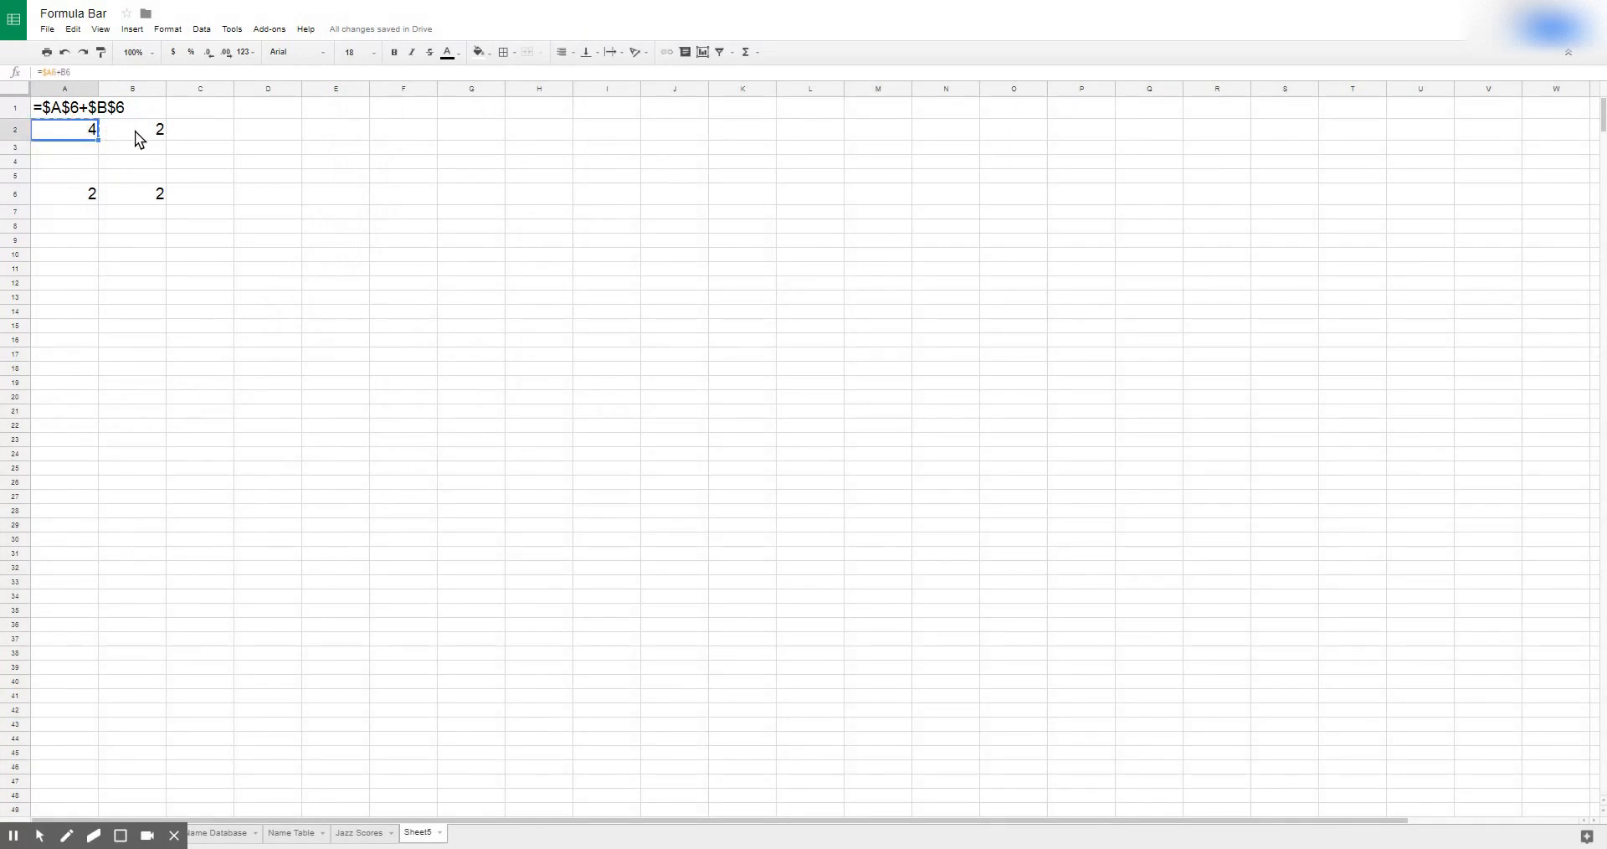
left_click(134, 131)
key("ctrl+v")
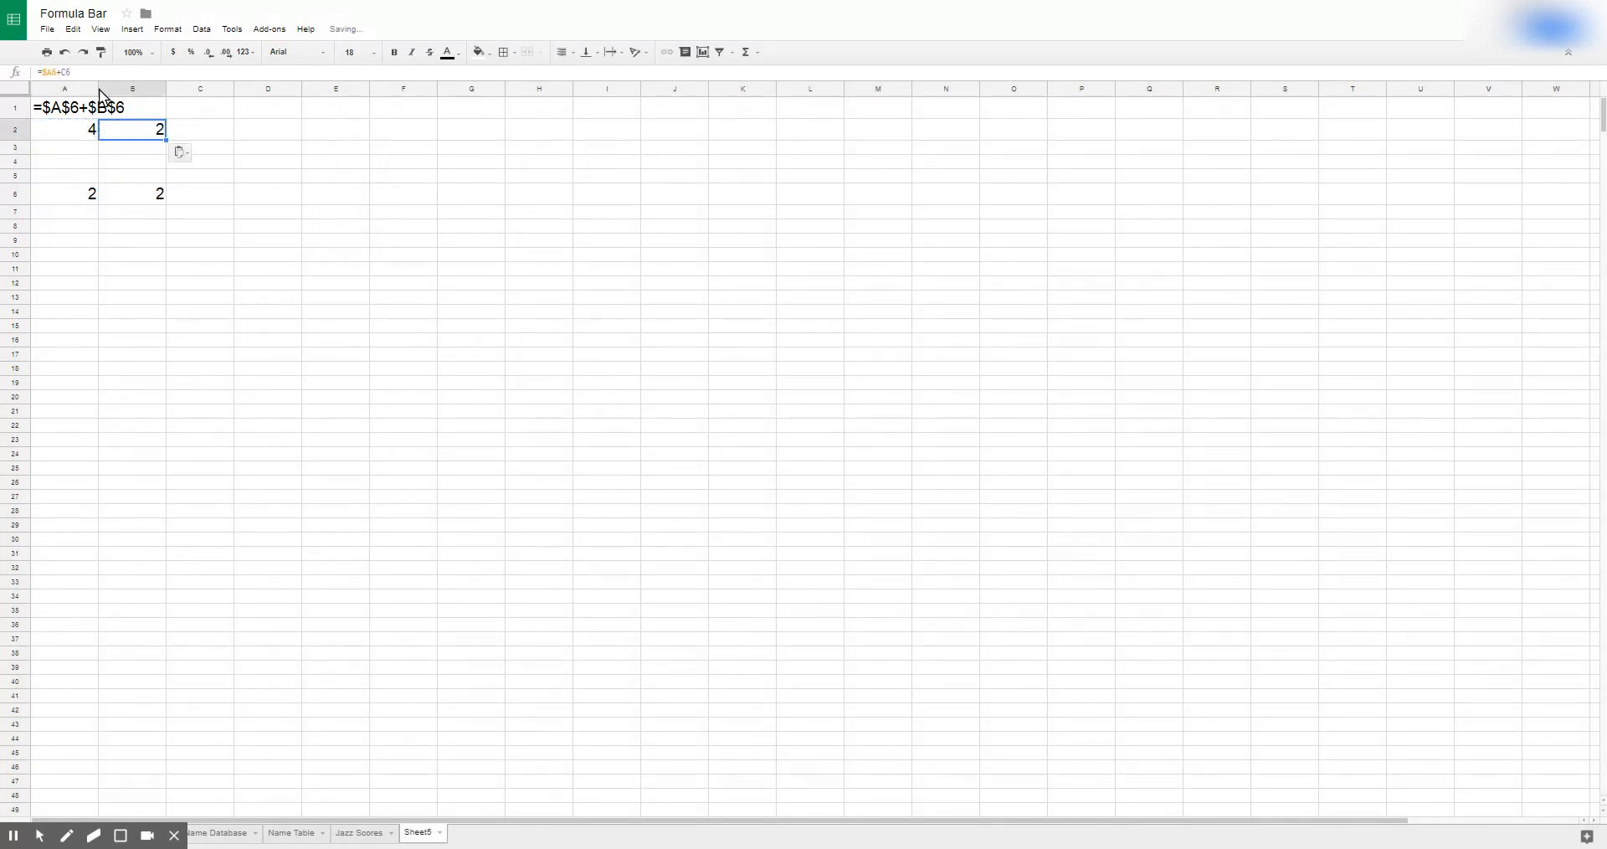
left_click(52, 73)
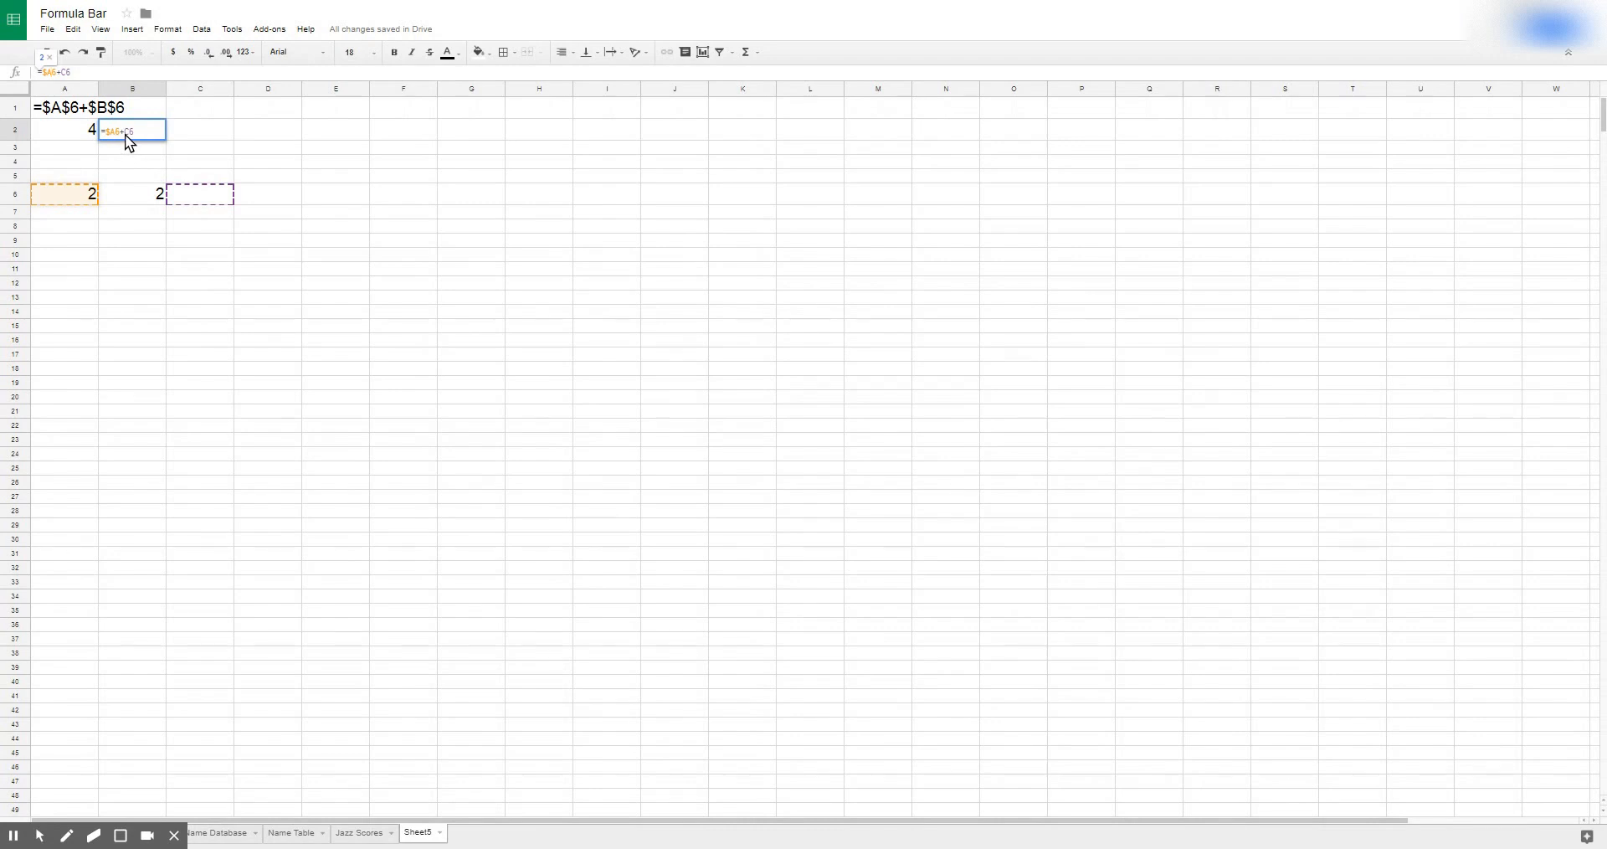
key("Return")
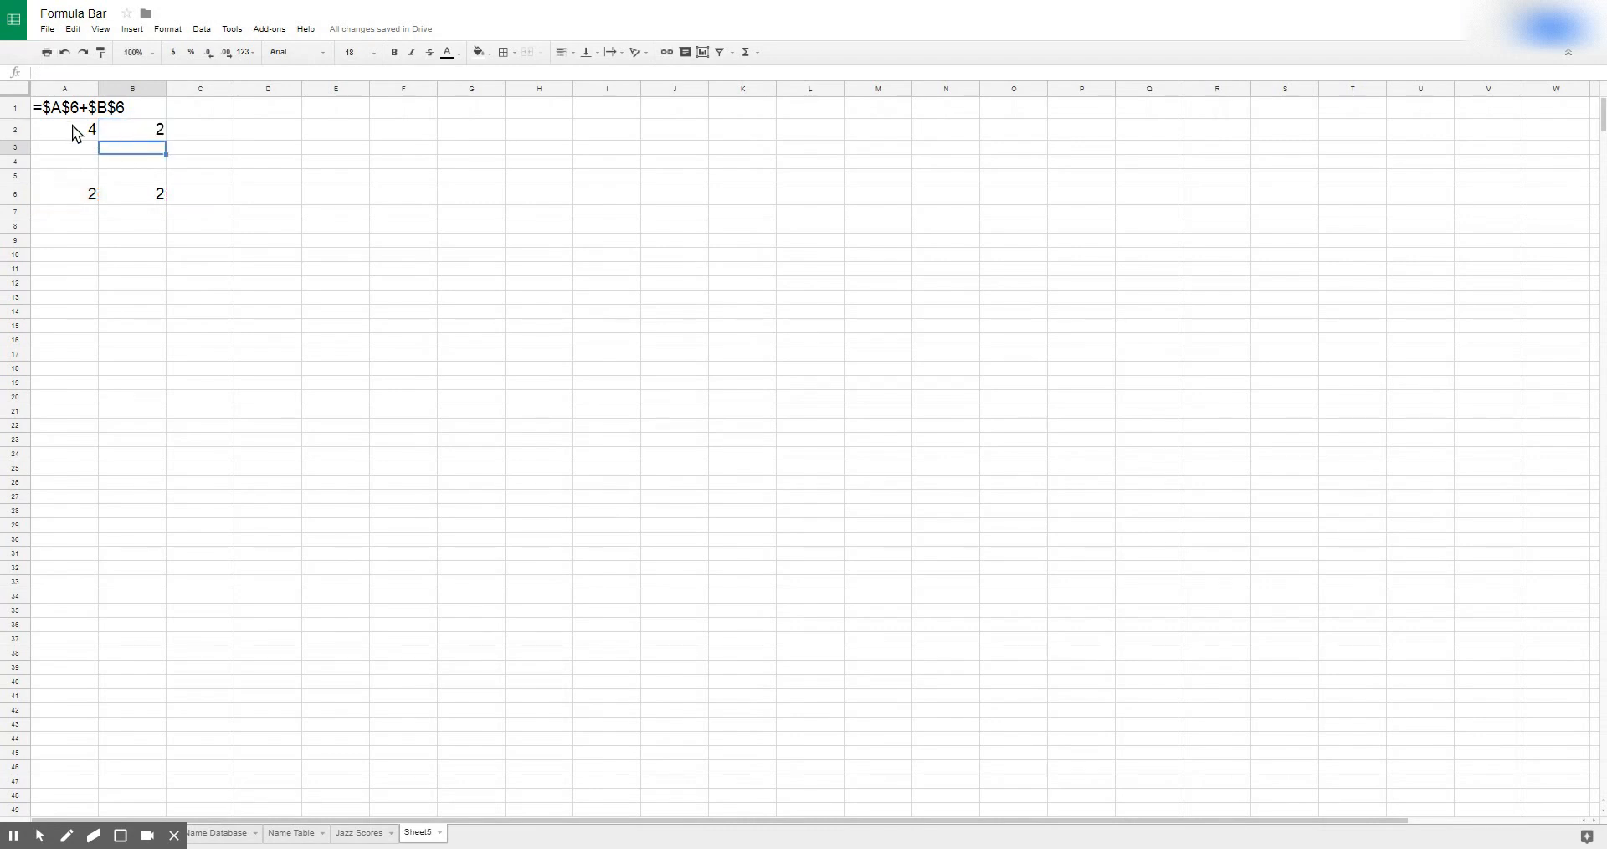
Lock the column of the second reference in A2 as well, making the formula =$A6+$B6.
left_click(74, 132)
left_click(60, 73)
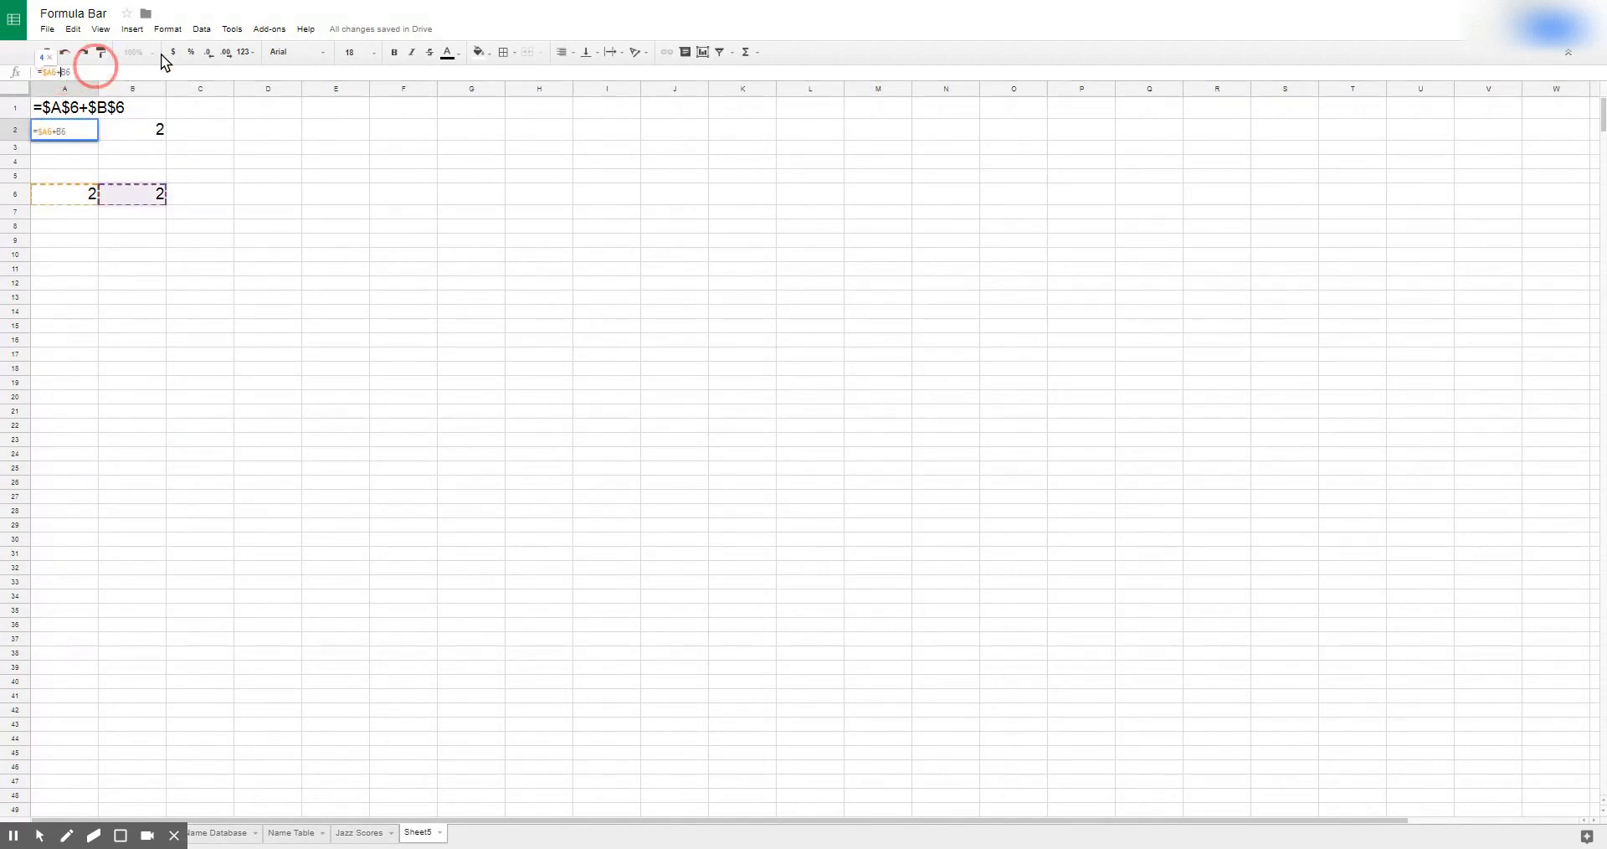
type("$")
key("Return")
Replace the contents of B2 with a copy of A2's formula that has both columns locked.
left_click(75, 131)
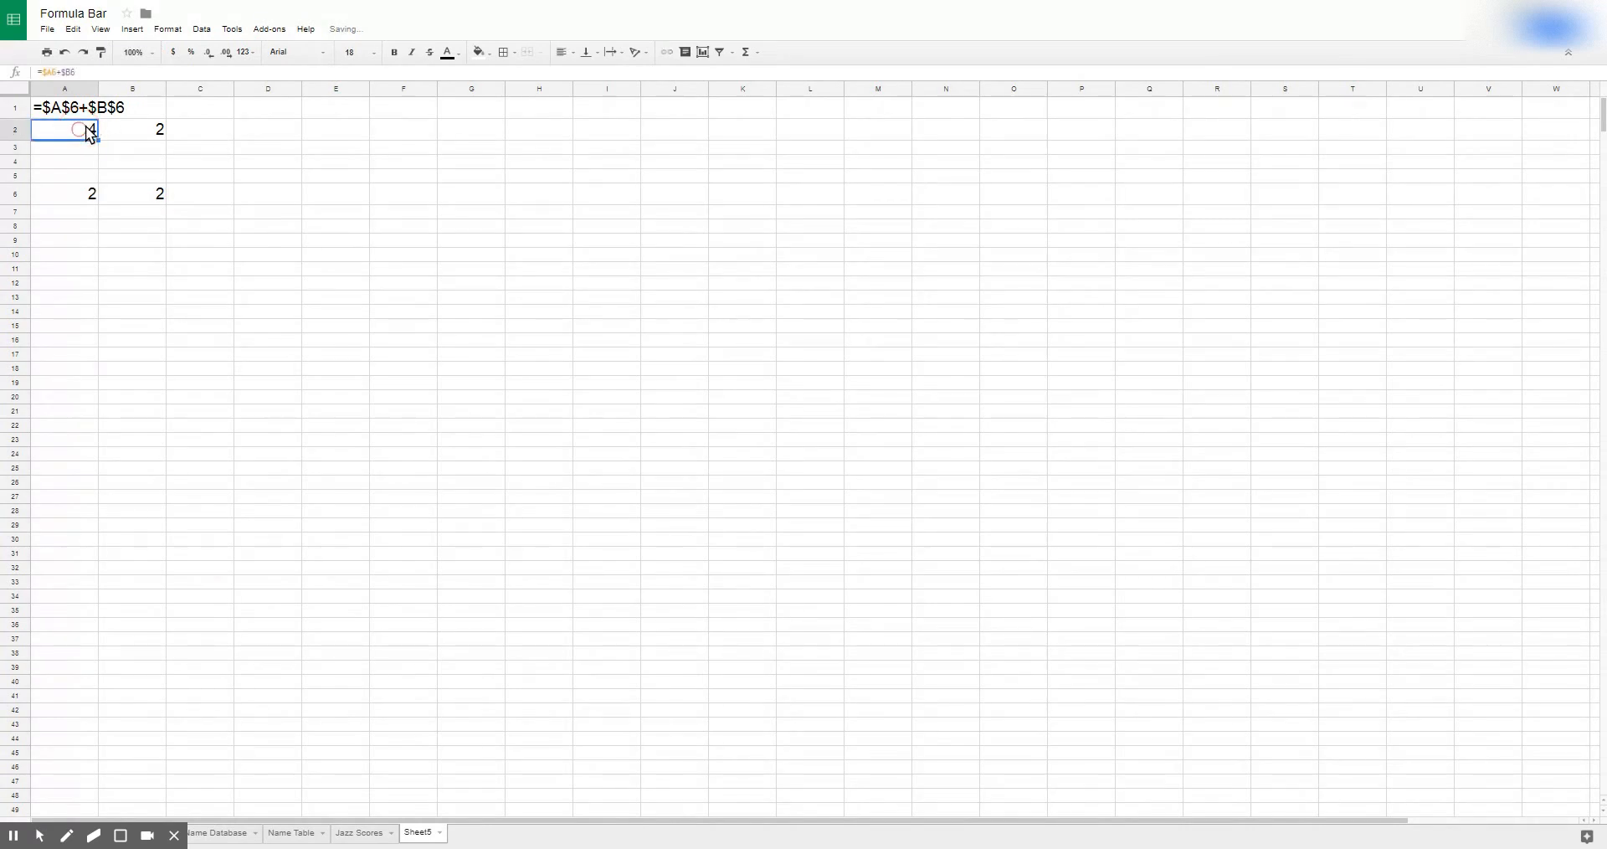
left_click(151, 131)
key("ctrl+v")
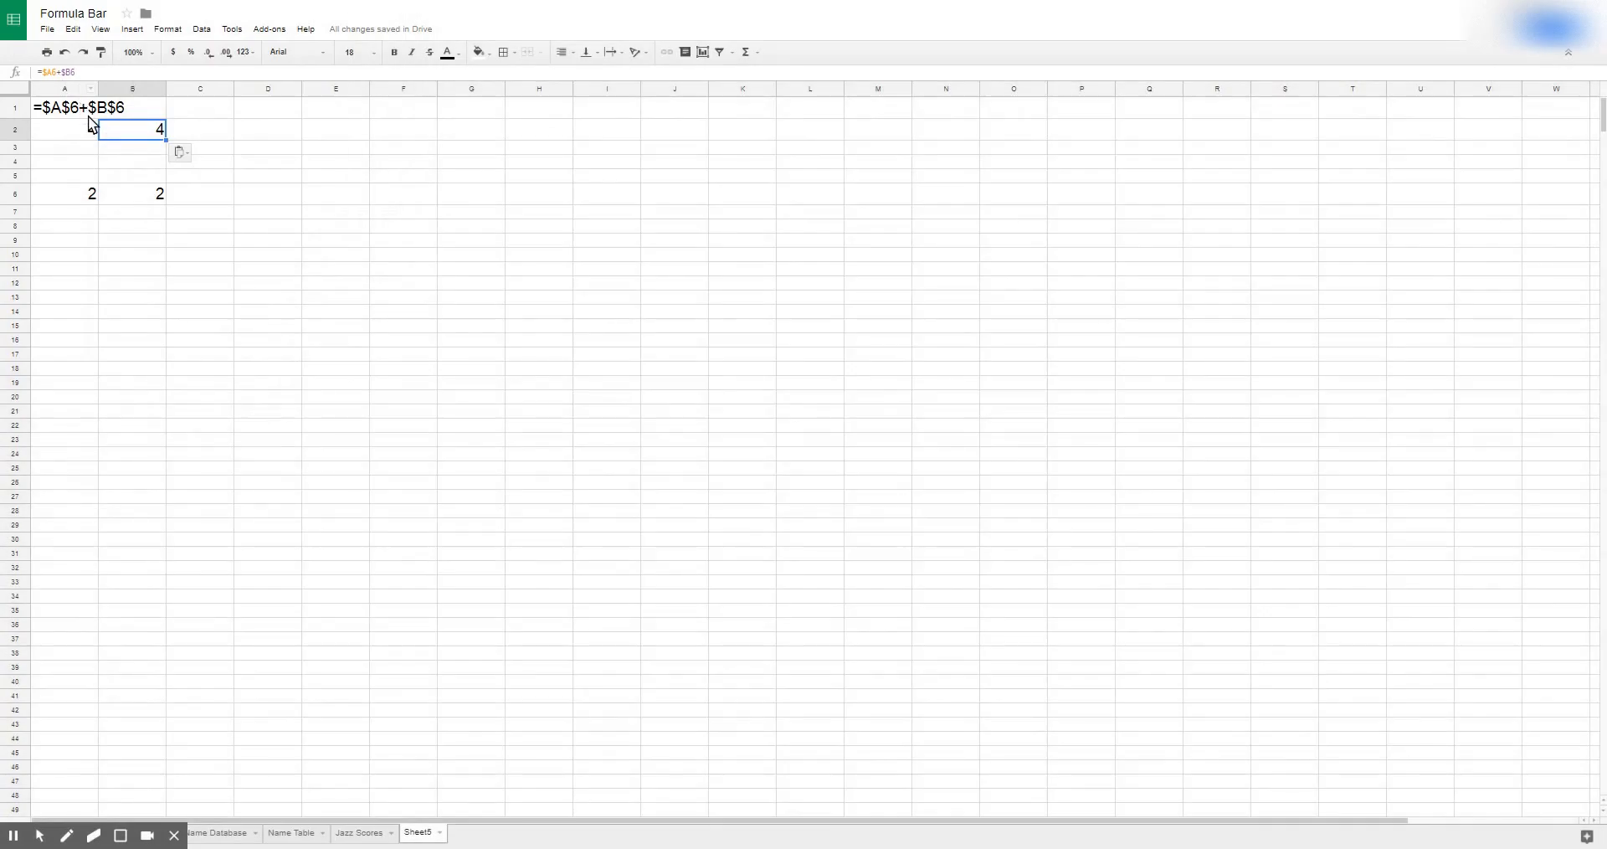
Copy the column-locked formula from A2 down into A3 and check which cells it references.
left_click(90, 134)
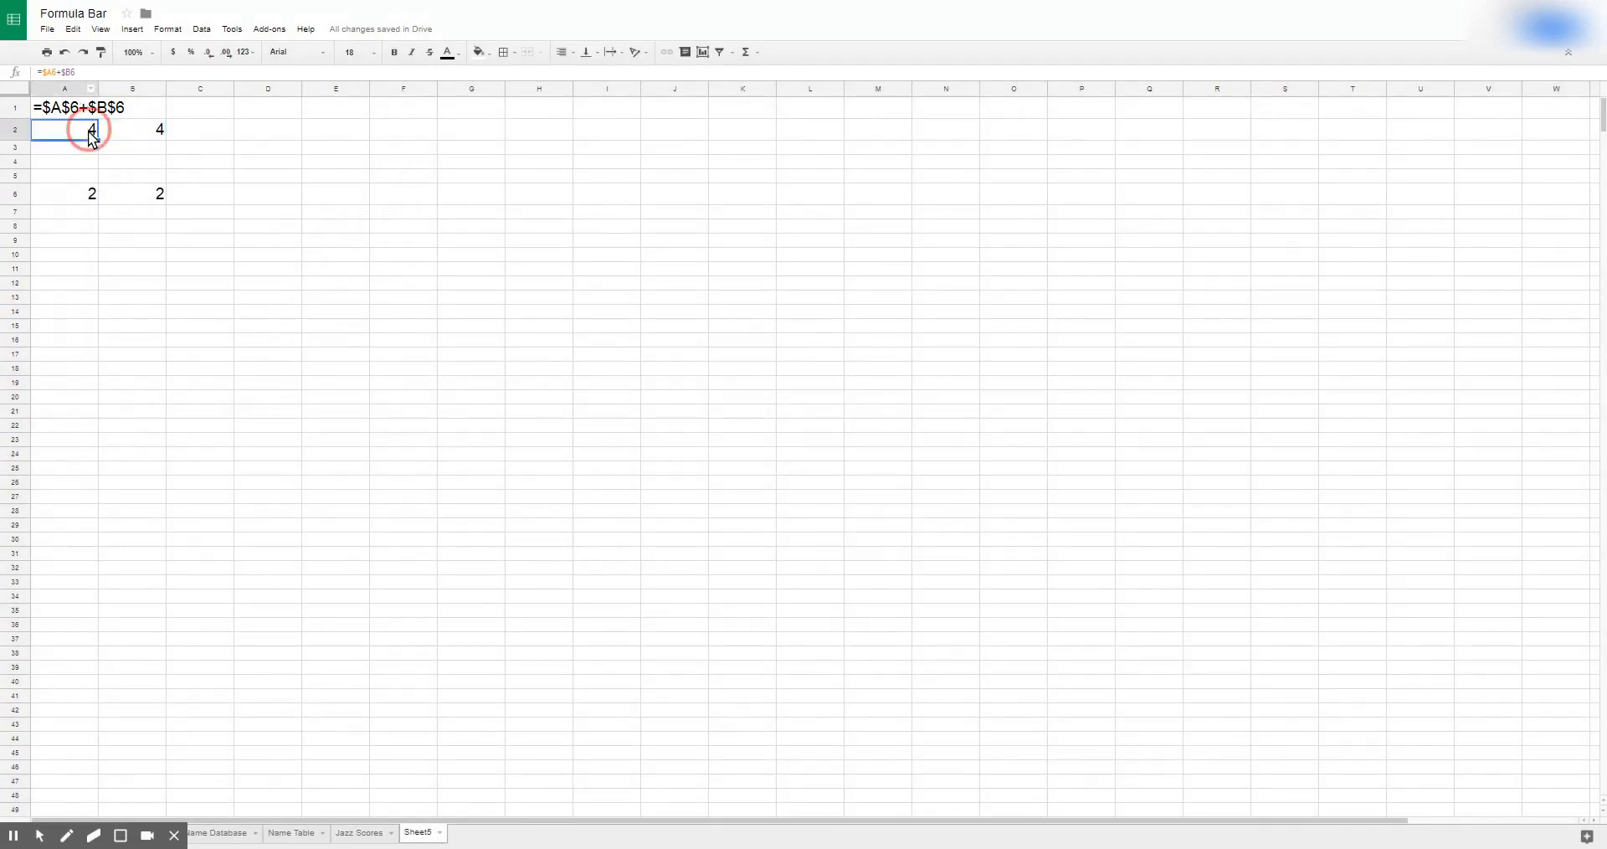
key("ctrl+c")
key("Down")
key("ctrl+v")
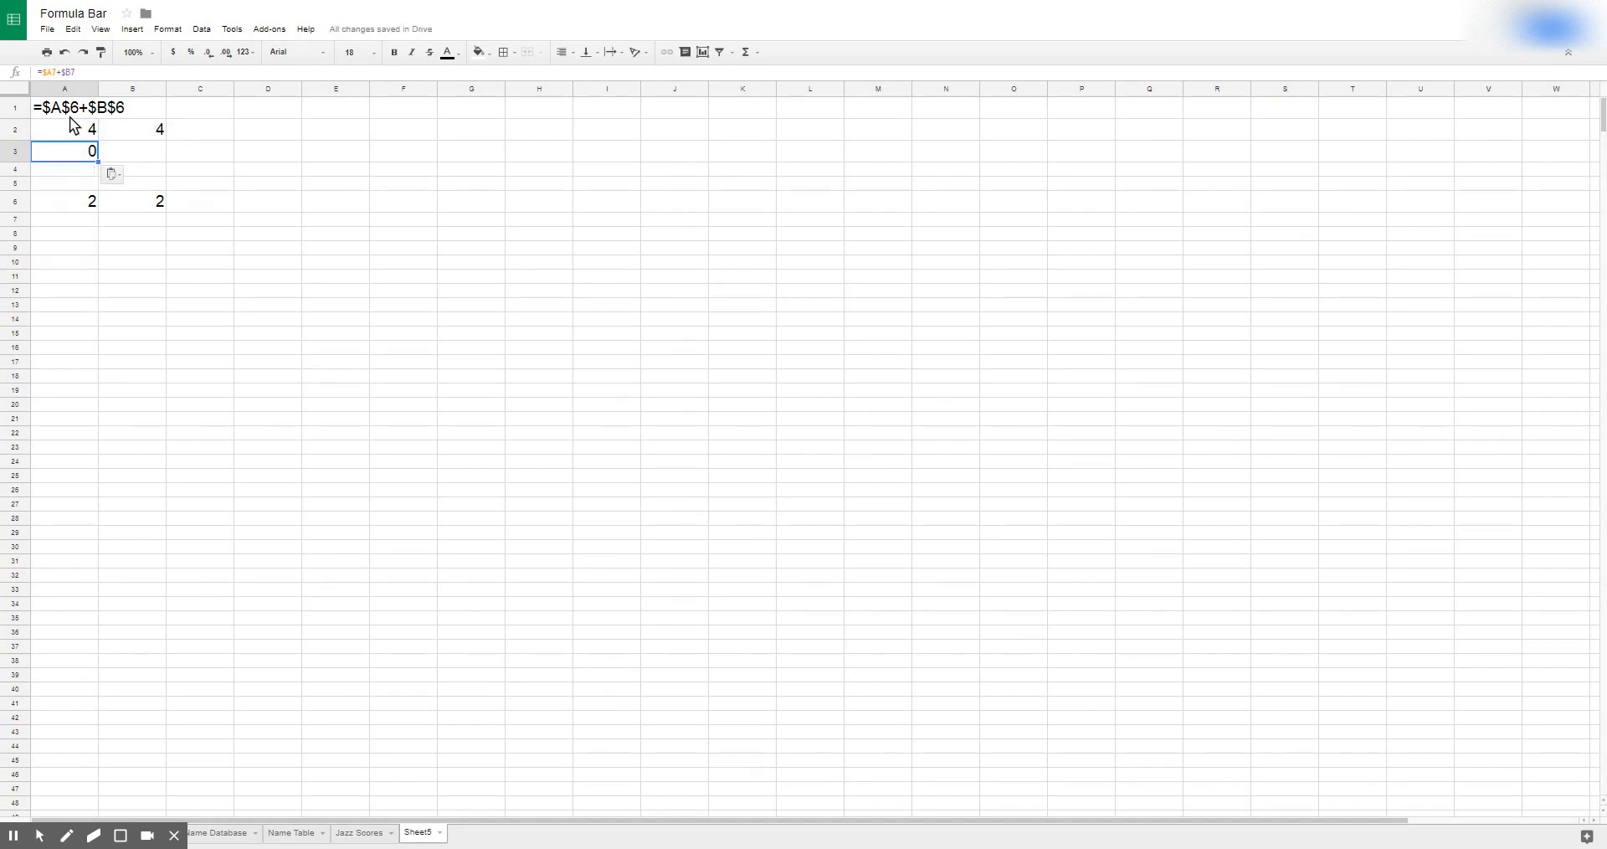
key("alt+f")
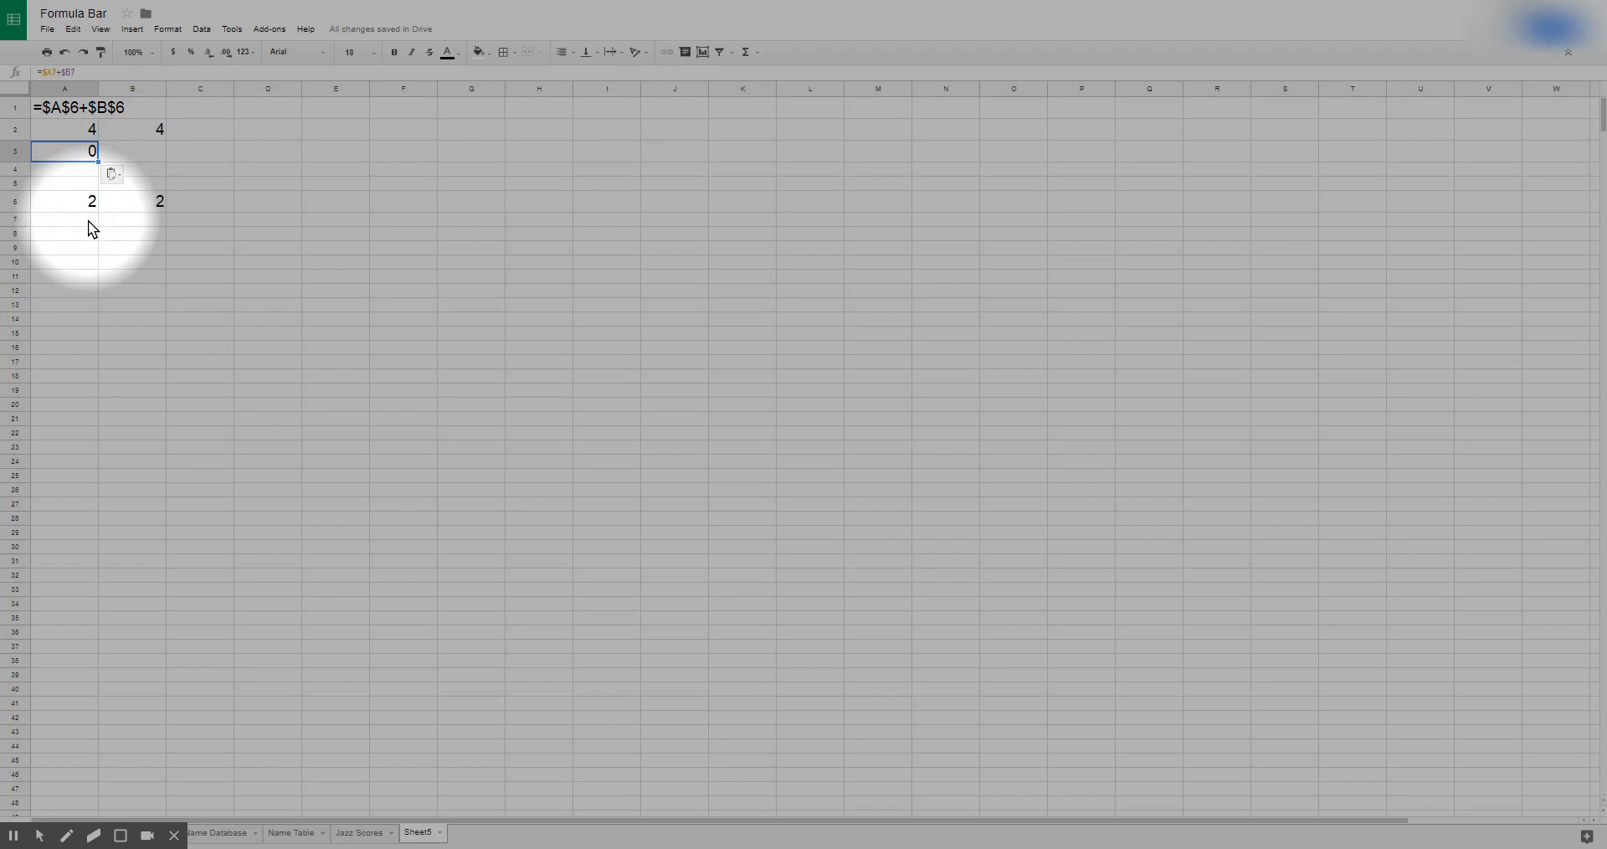
left_click(48, 73)
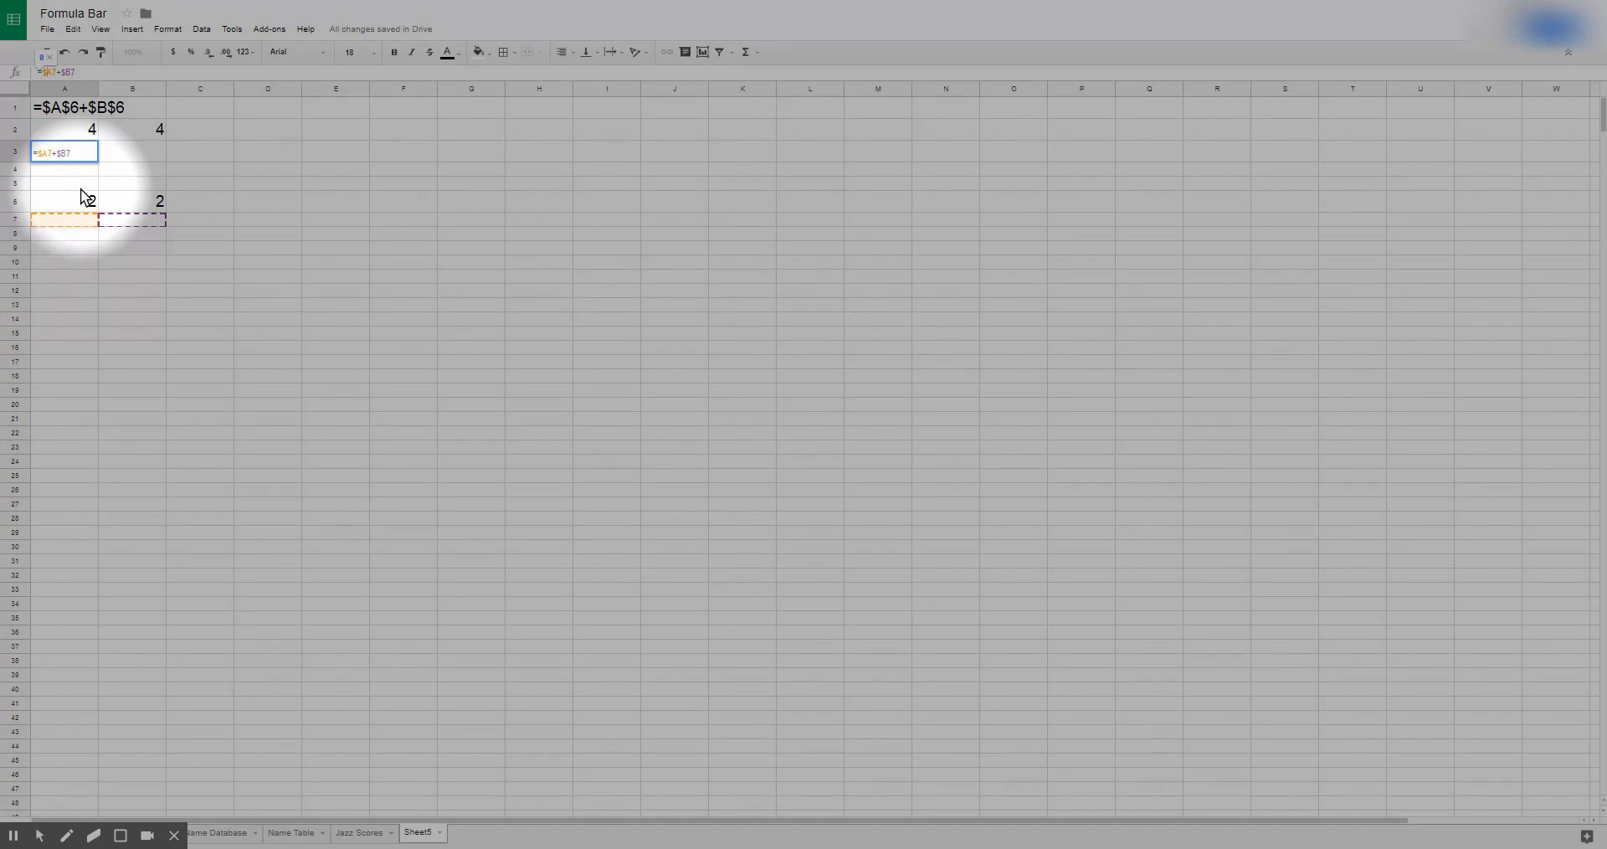
key("Return")
Lock the rows of both references in A2 too, making the formula =$A$6+$B$6.
left_click(74, 129)
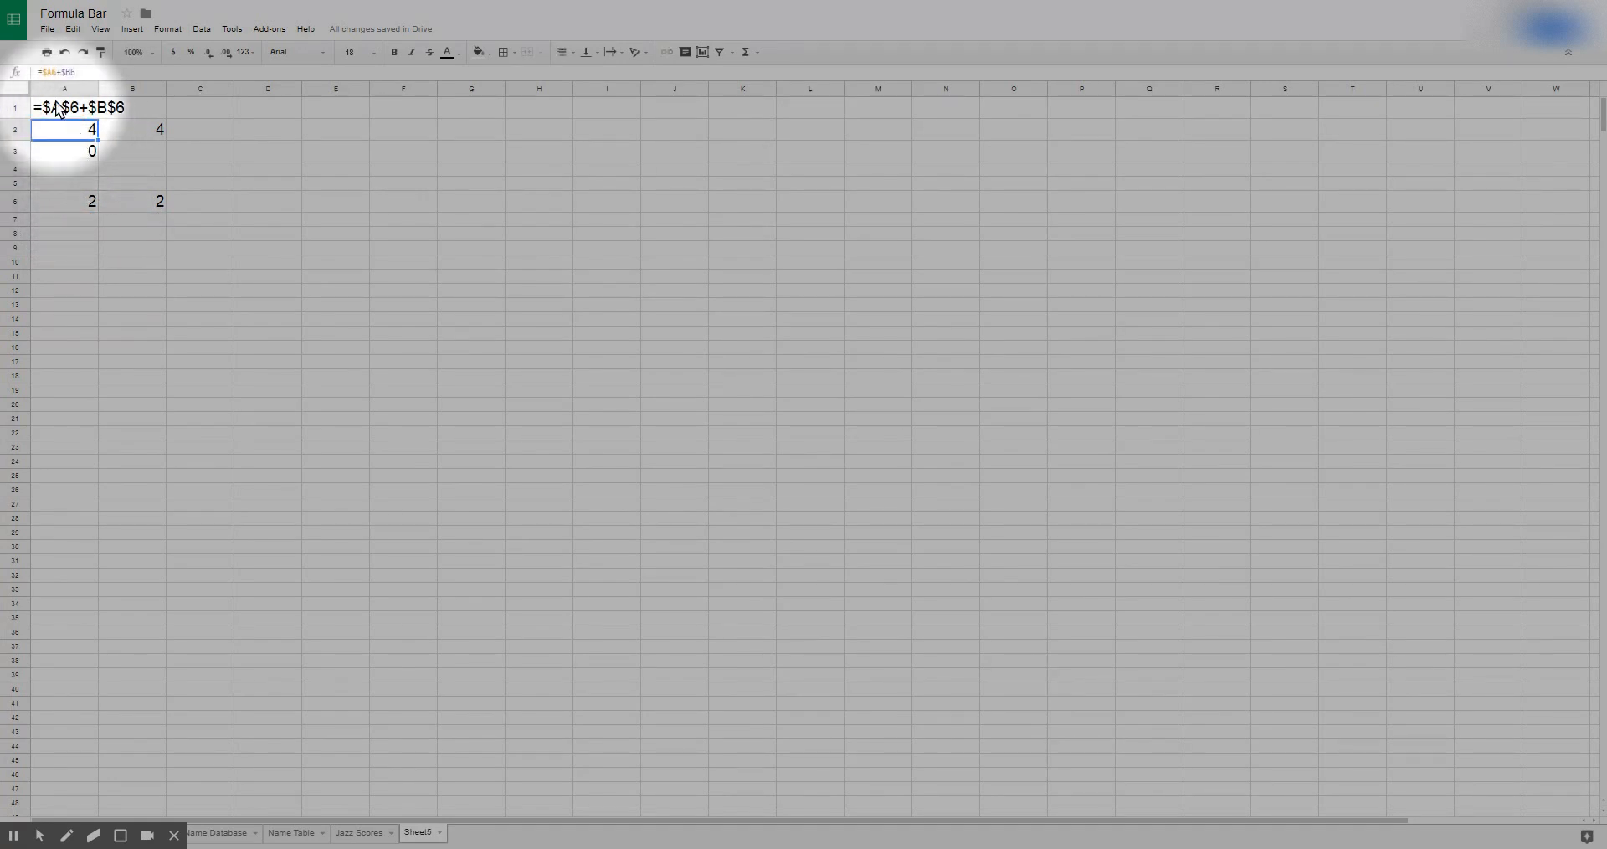
left_click(51, 77)
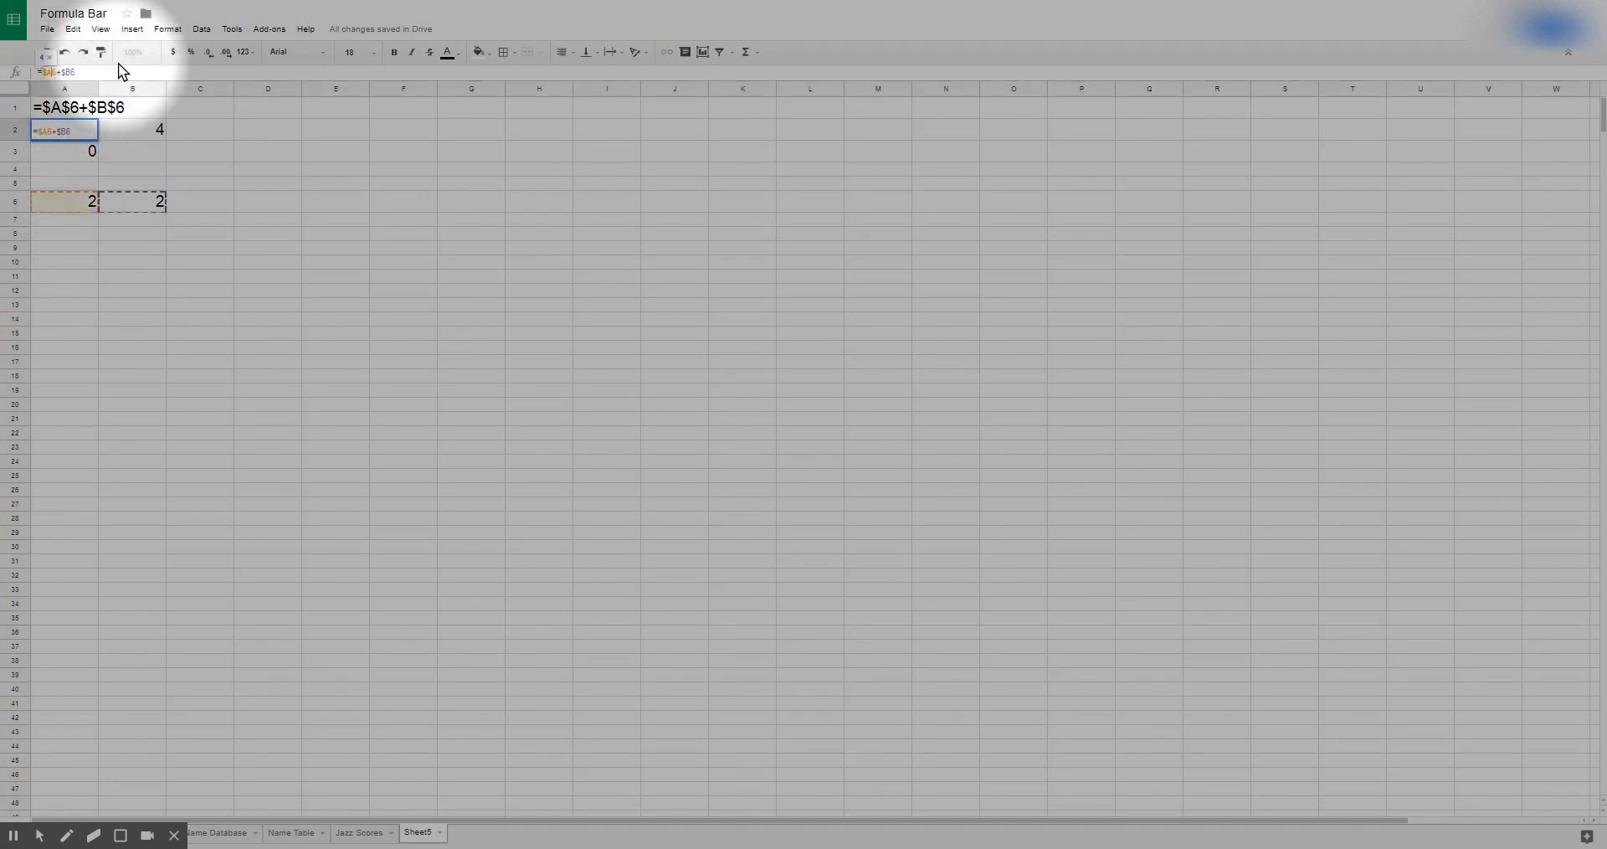
type("$")
left_click(79, 73)
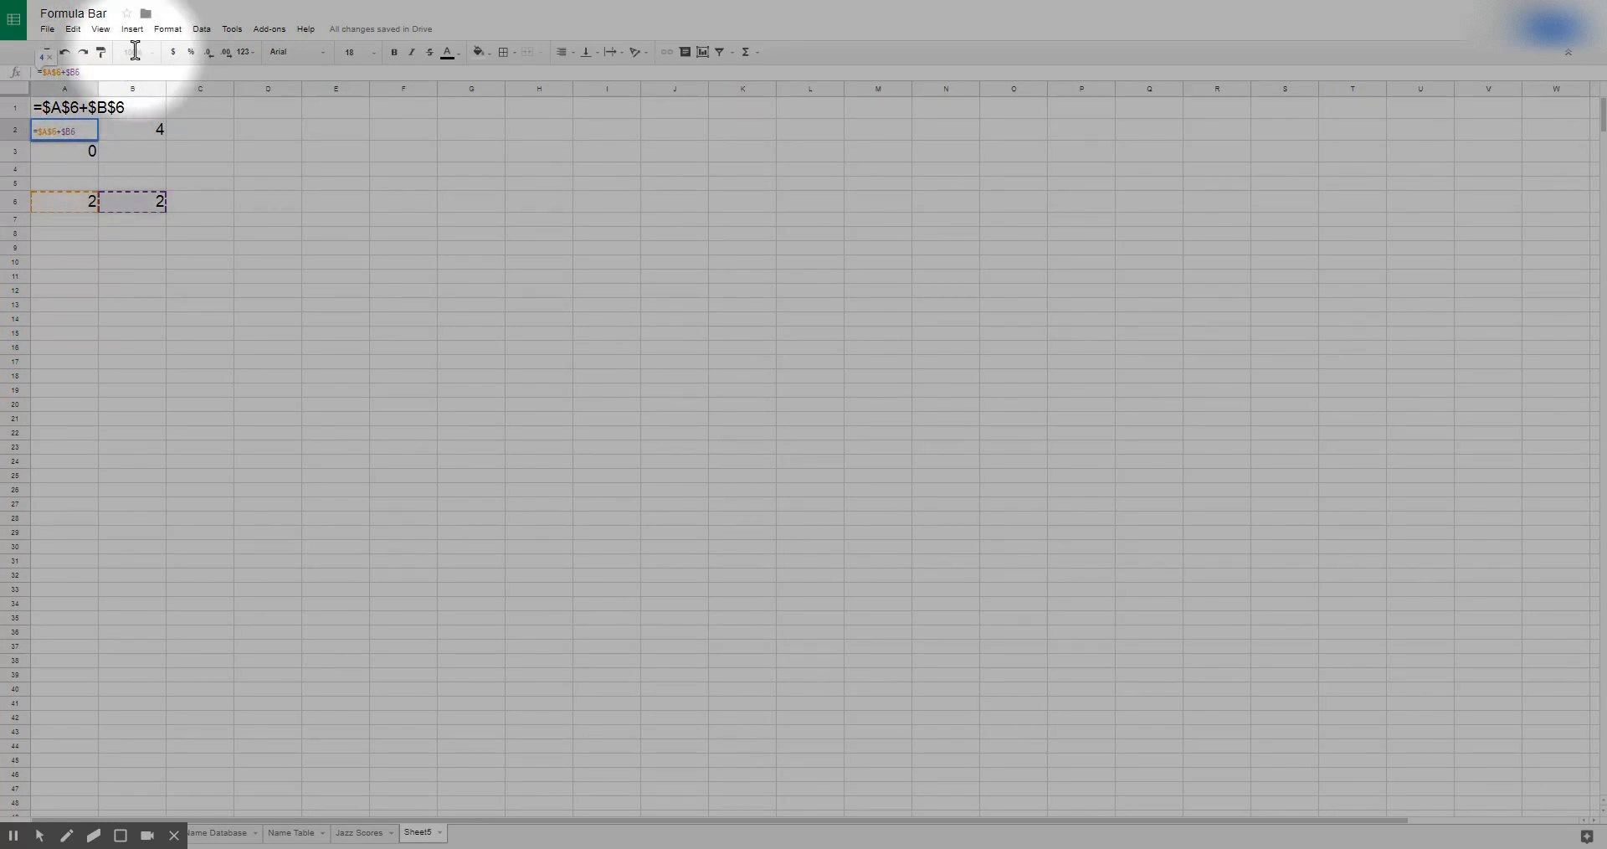
type("$")
key("Return")
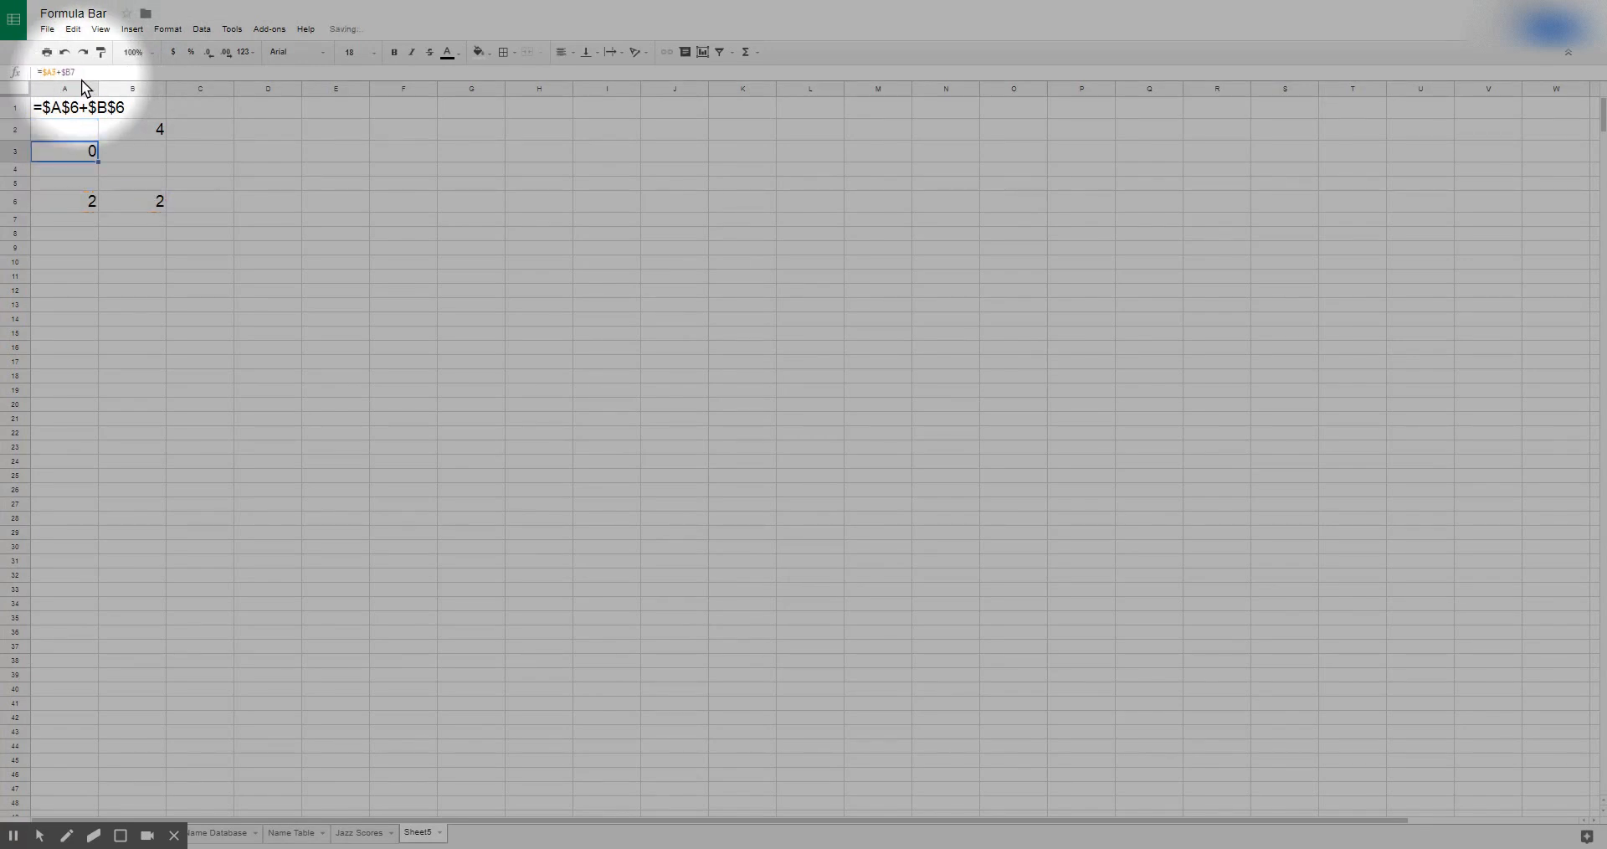
Copy the fully absolute formula from A2 over the contents of cell A3.
left_click(95, 130)
key("ctrl+c")
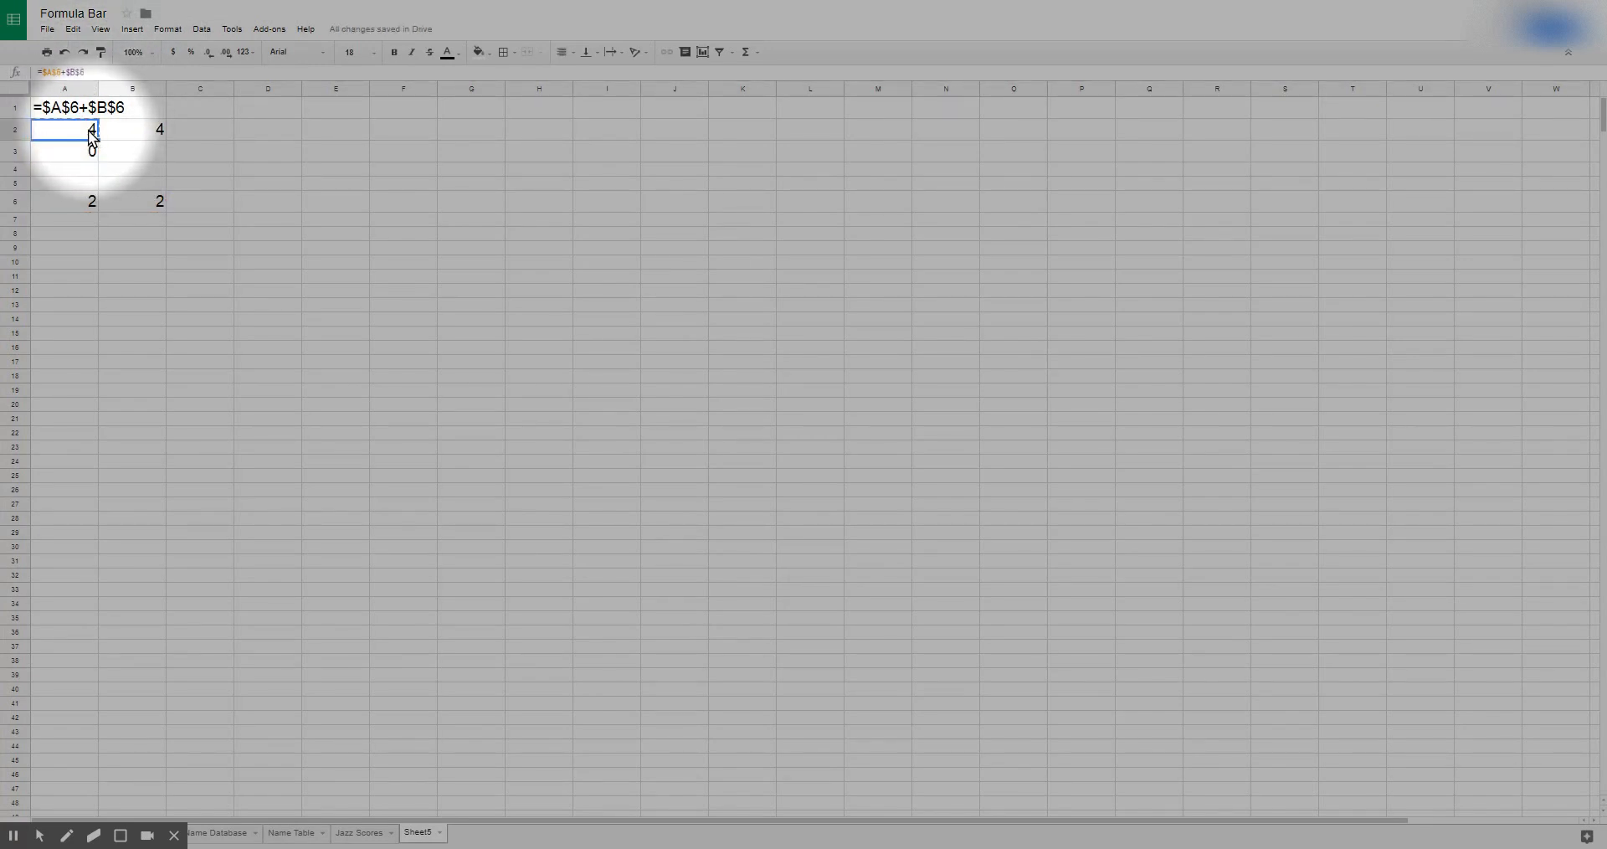
left_click(90, 152)
key("ctrl+v")
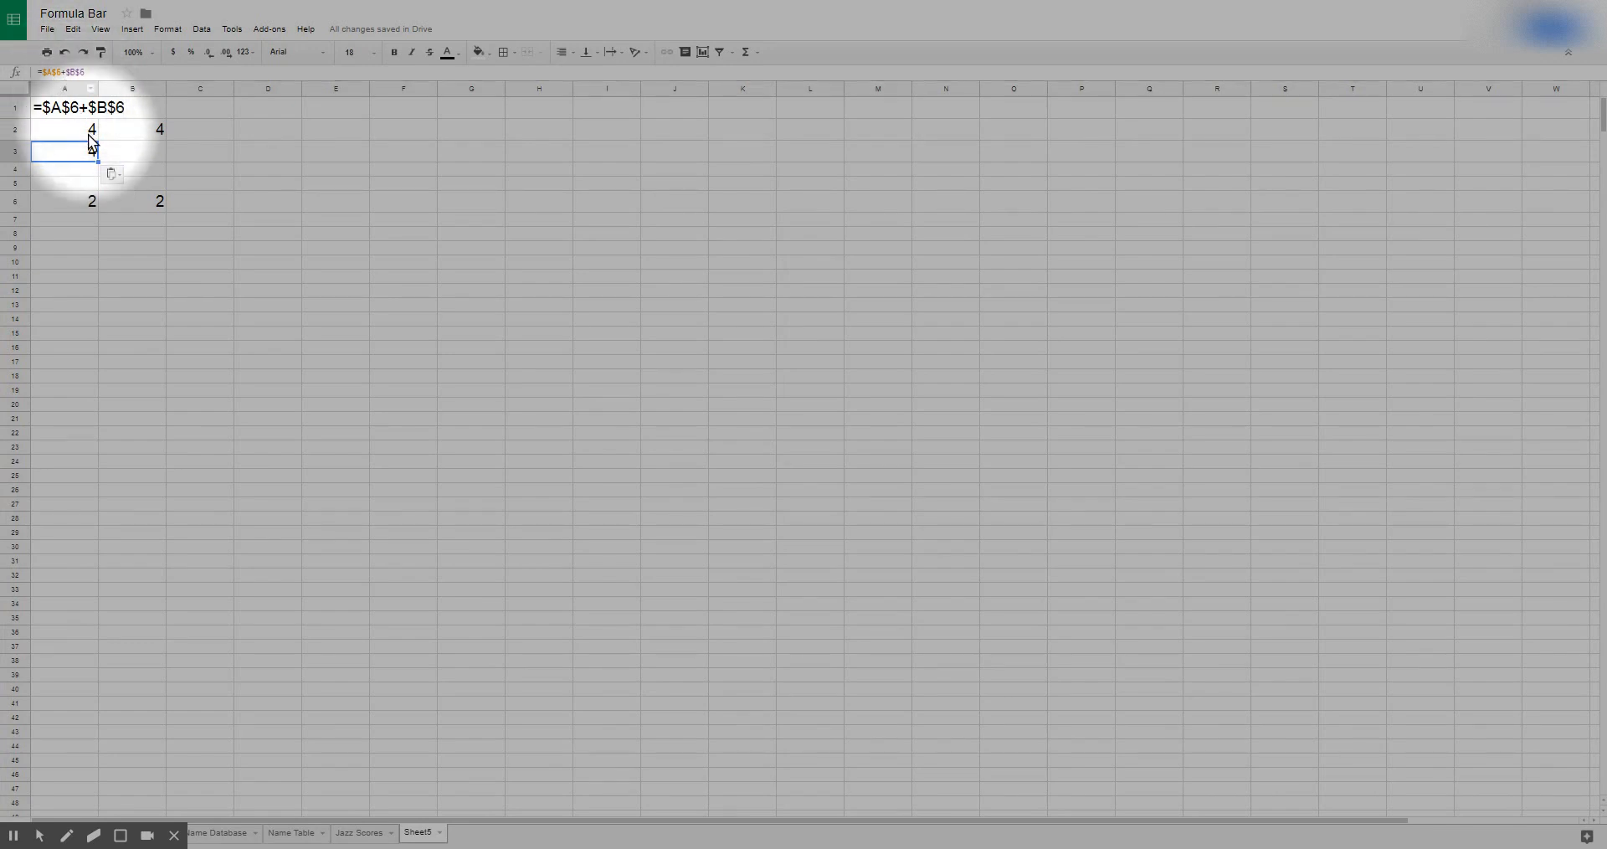
Copy the absolute-reference formula from A3 into the distant cell G9.
key("ctrl+c")
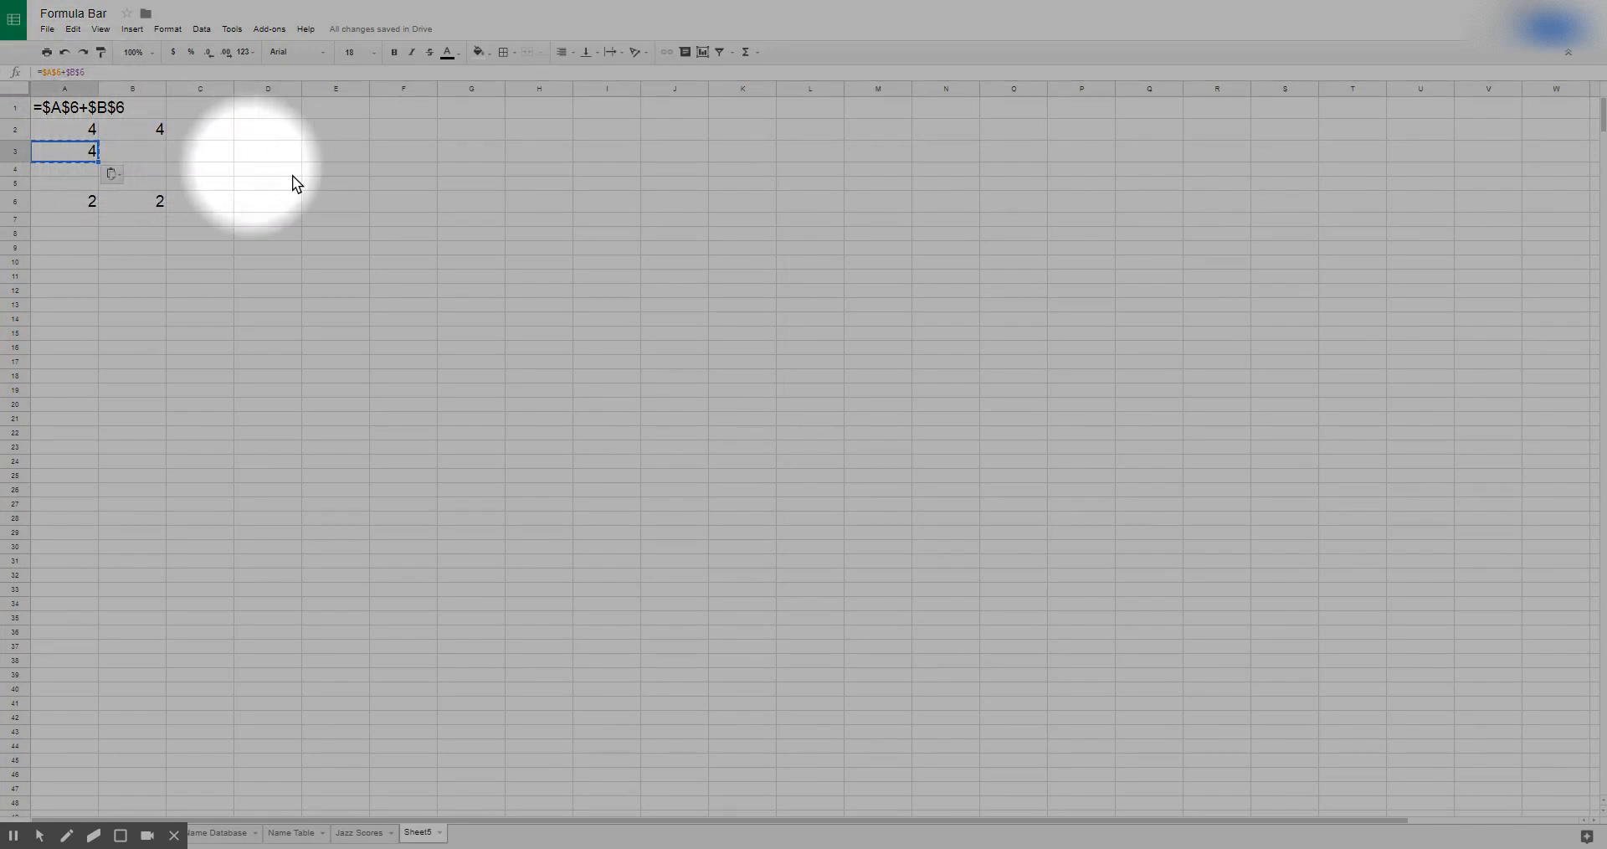
left_click(461, 252)
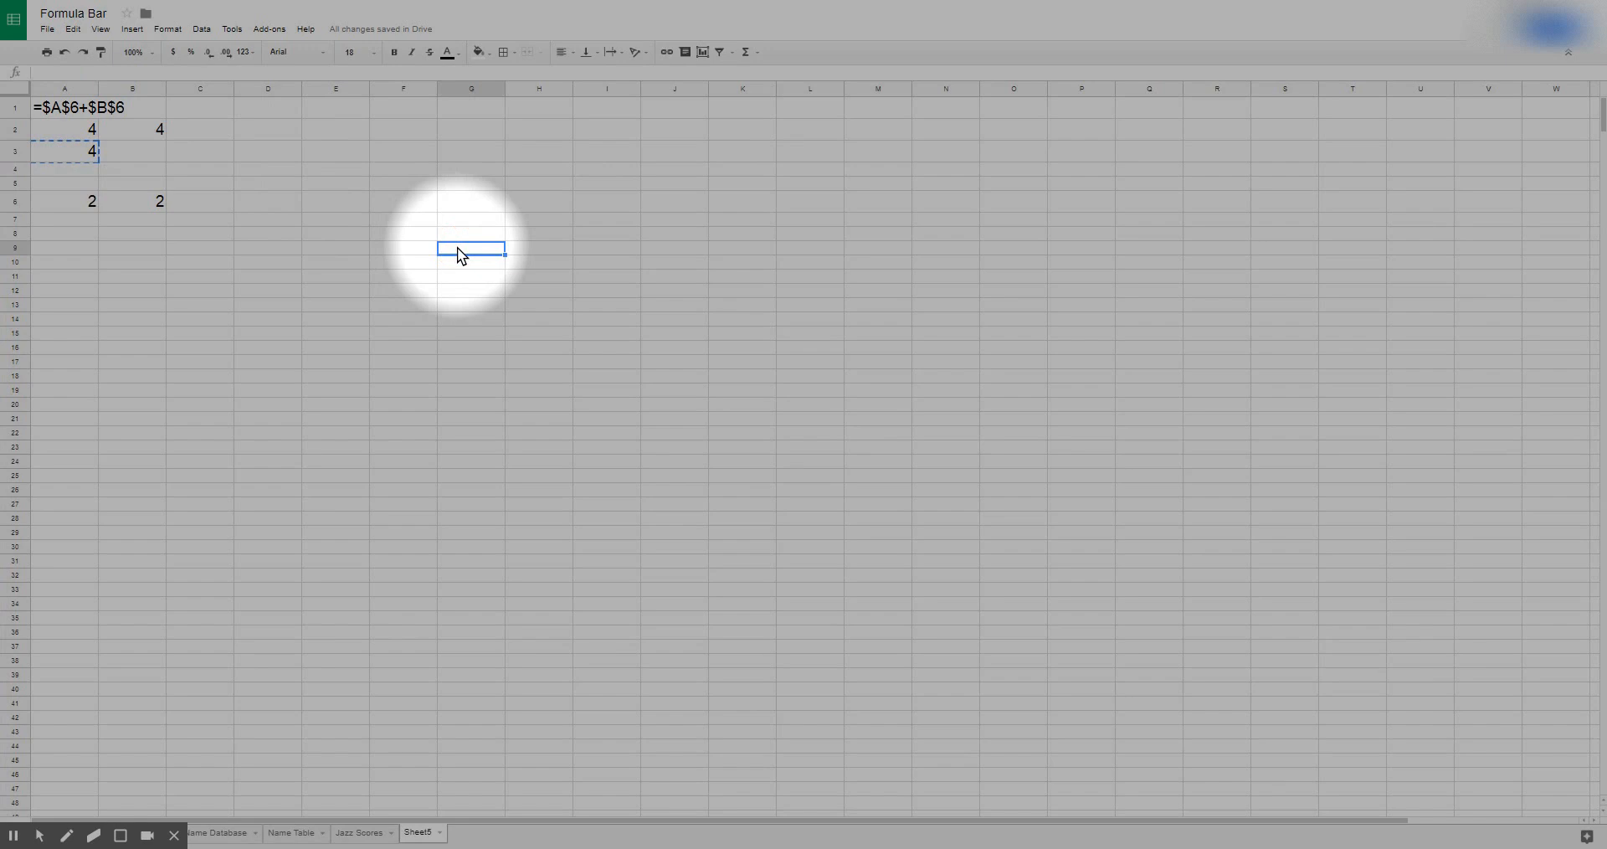
key("ctrl+v")
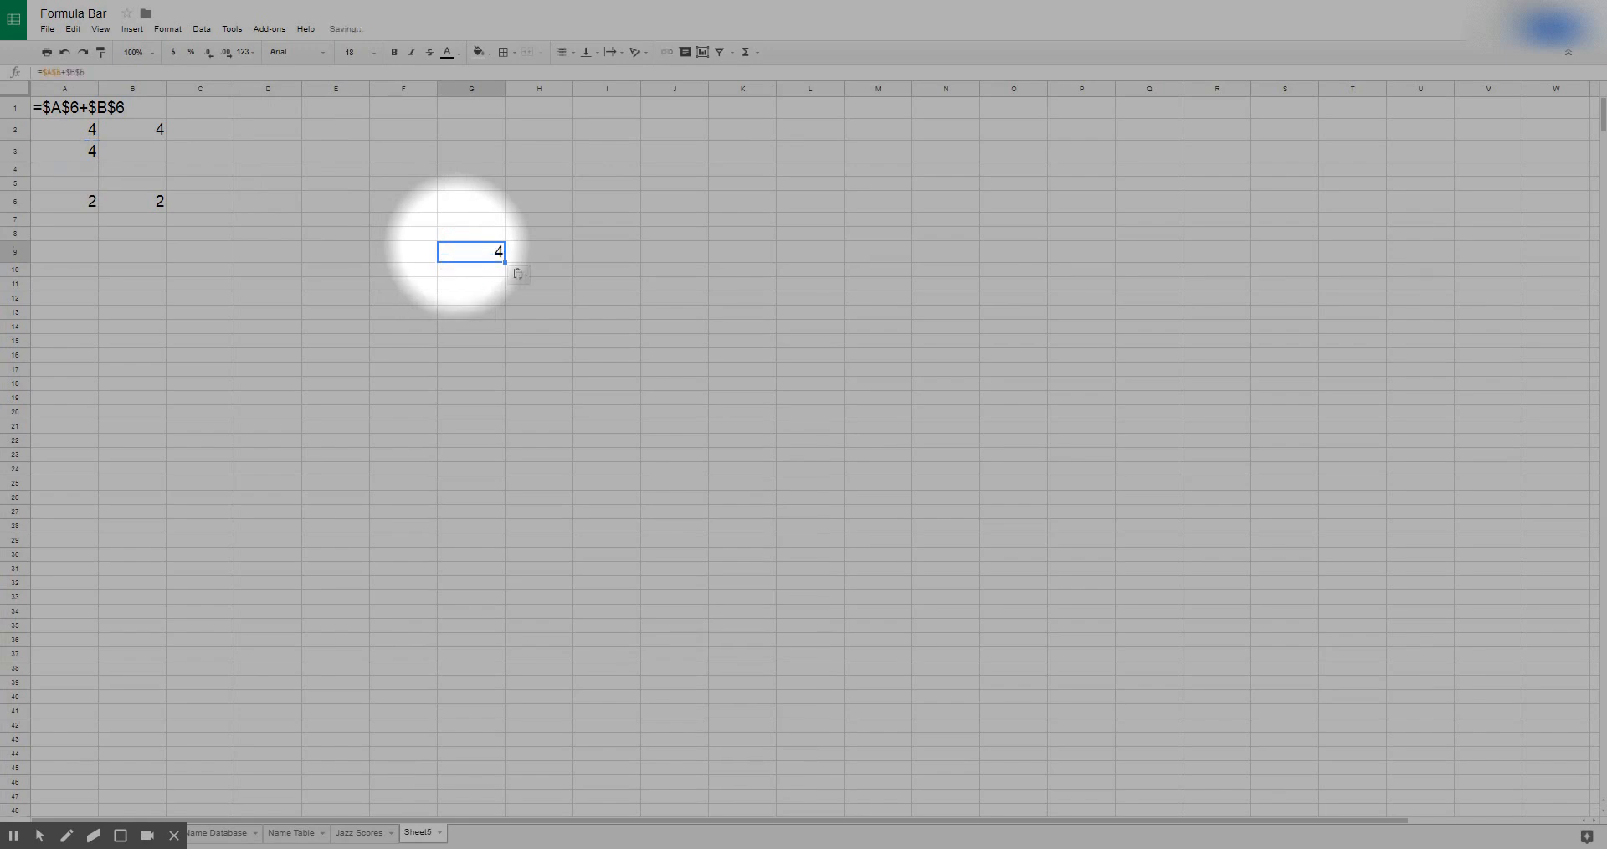